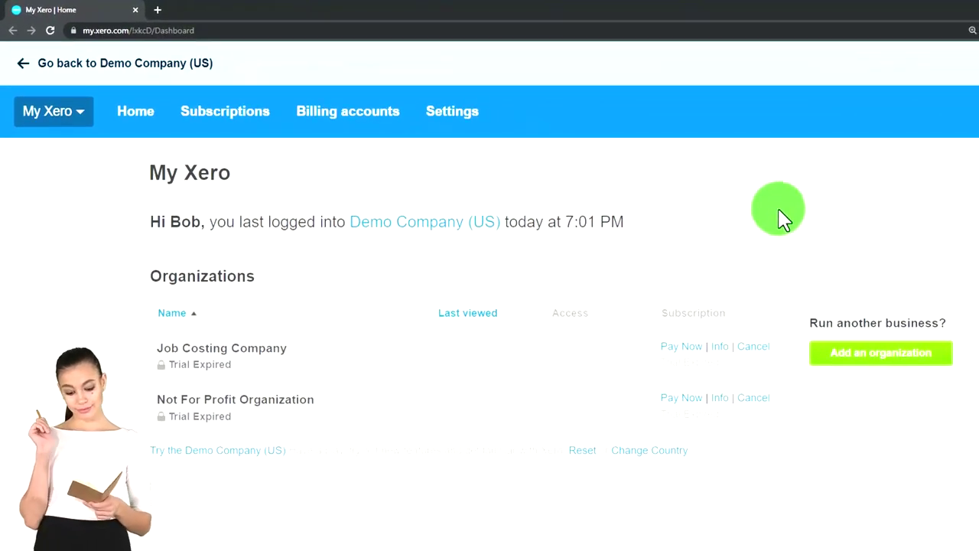
# Zoom the page in and reset the Demo Company (US), confirming with Reset demo
pyautogui.hotkey('ctrl', '+')
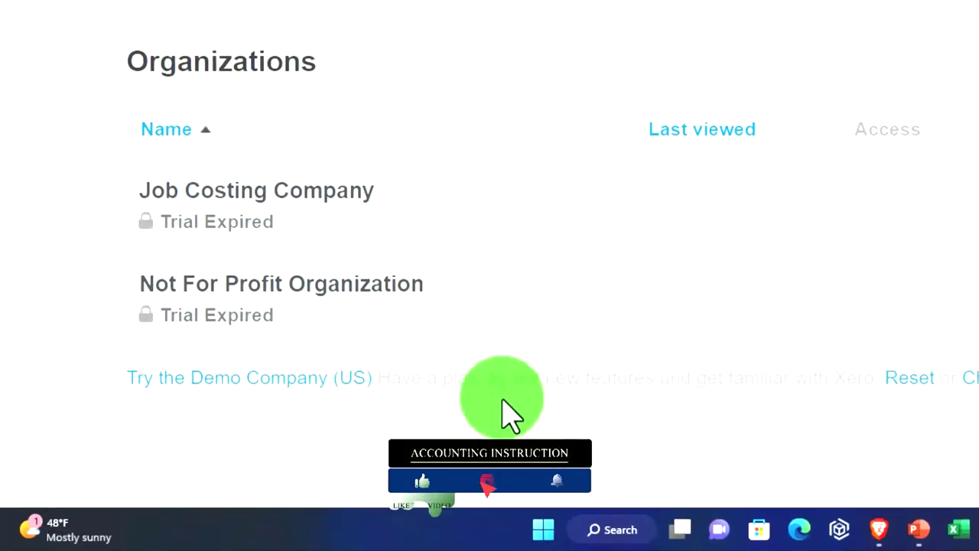
pyautogui.click(907, 378)
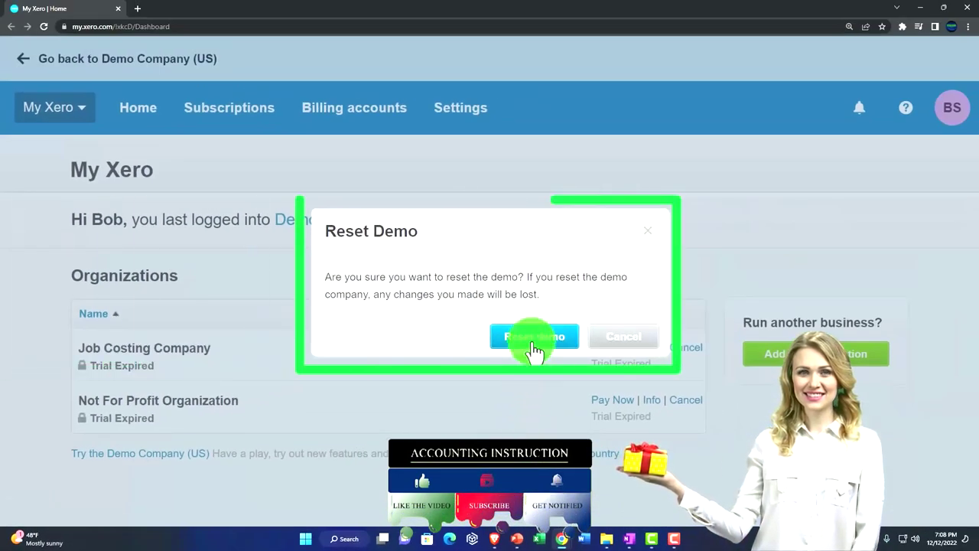
pyautogui.click(579, 318)
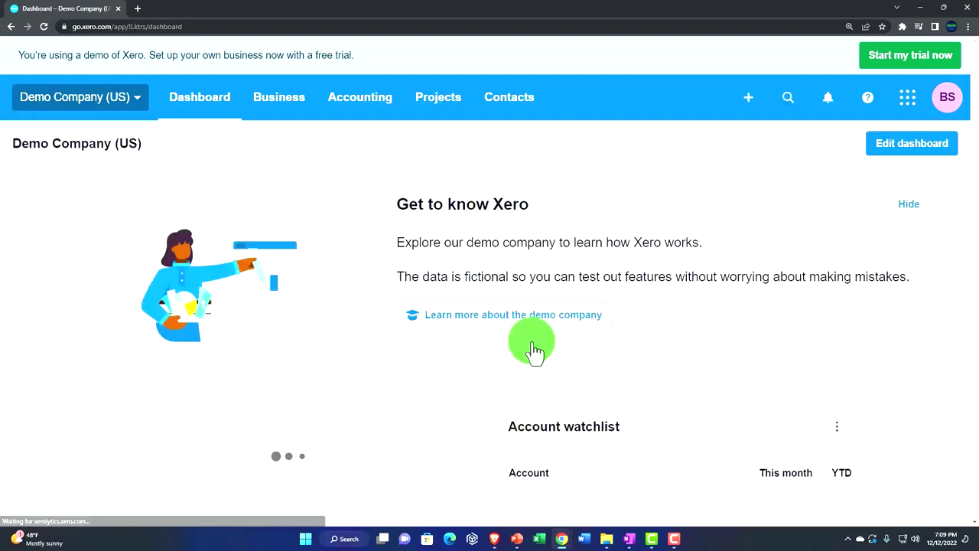
# Dismiss the Get to know Xero panel and duplicate the dashboard tab twice
pyautogui.click(872, 310)
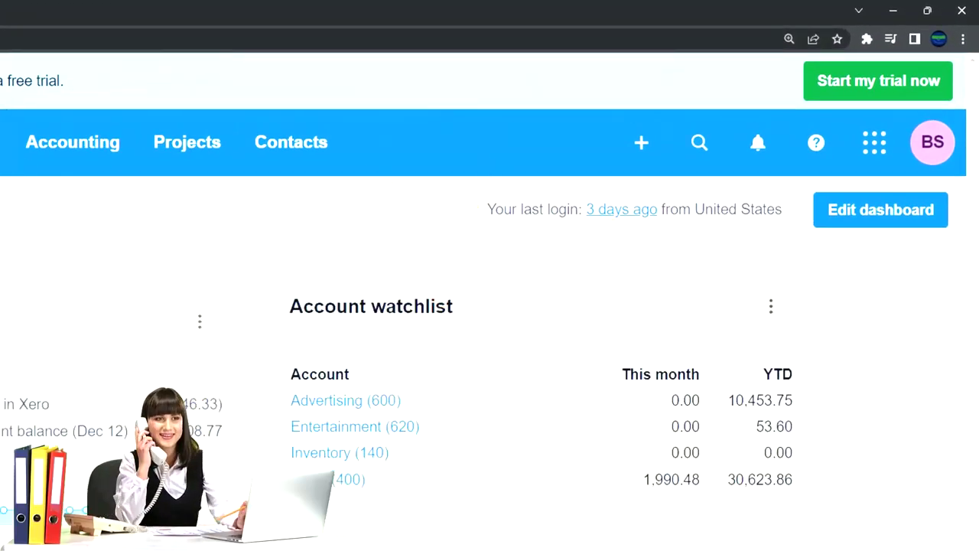
pyautogui.rightClick(126, 14)
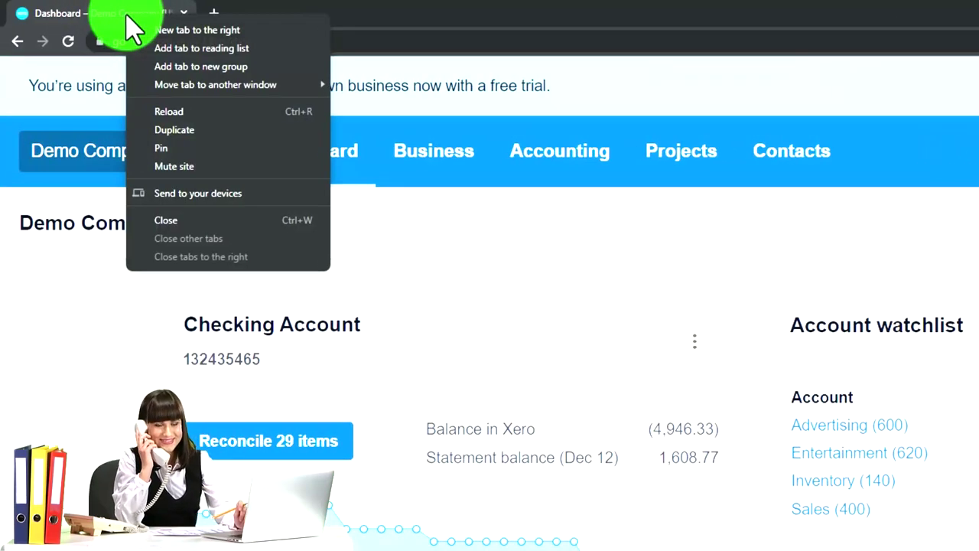
pyautogui.click(175, 130)
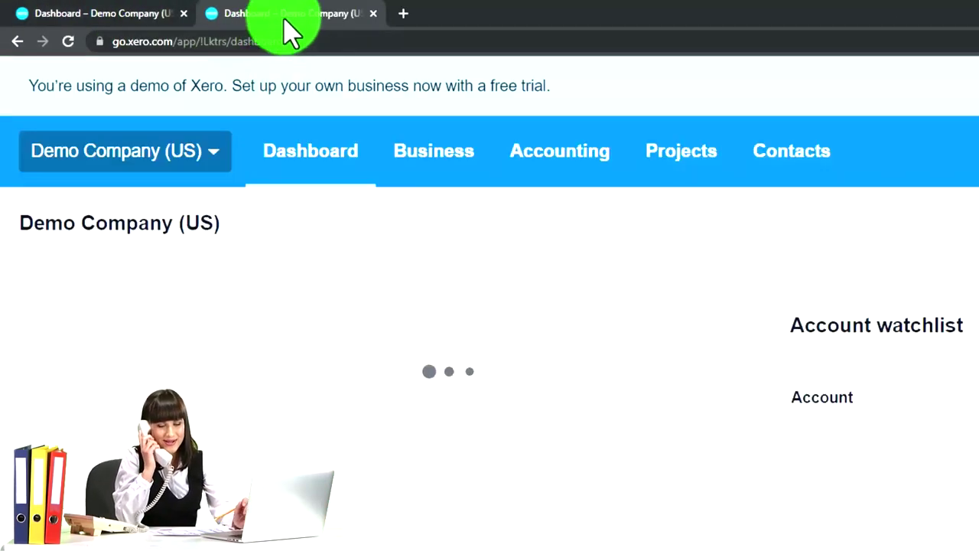
pyautogui.rightClick(286, 11)
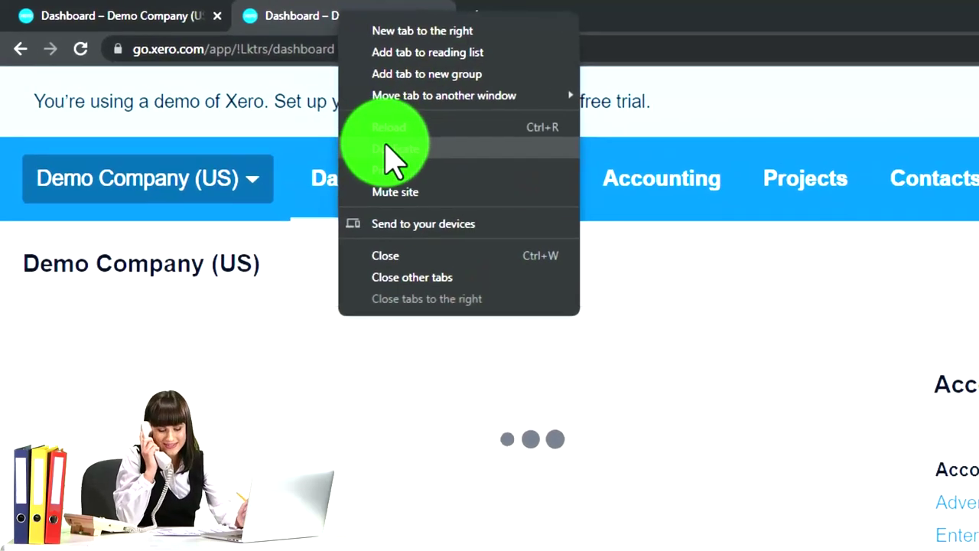
pyautogui.click(330, 126)
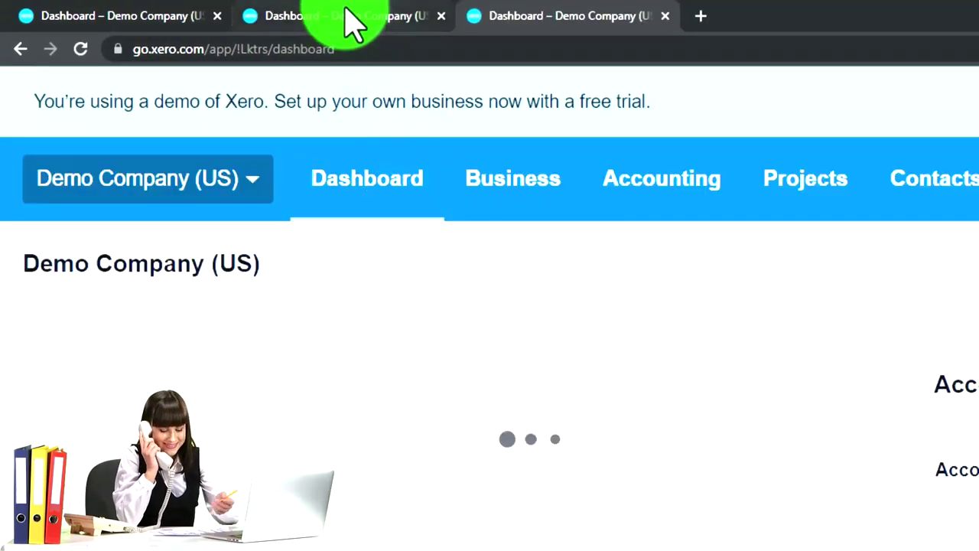
# Open the Balance Sheet in the second tab and the Income Statement in the third
pyautogui.click(345, 10)
pyautogui.click(616, 180)
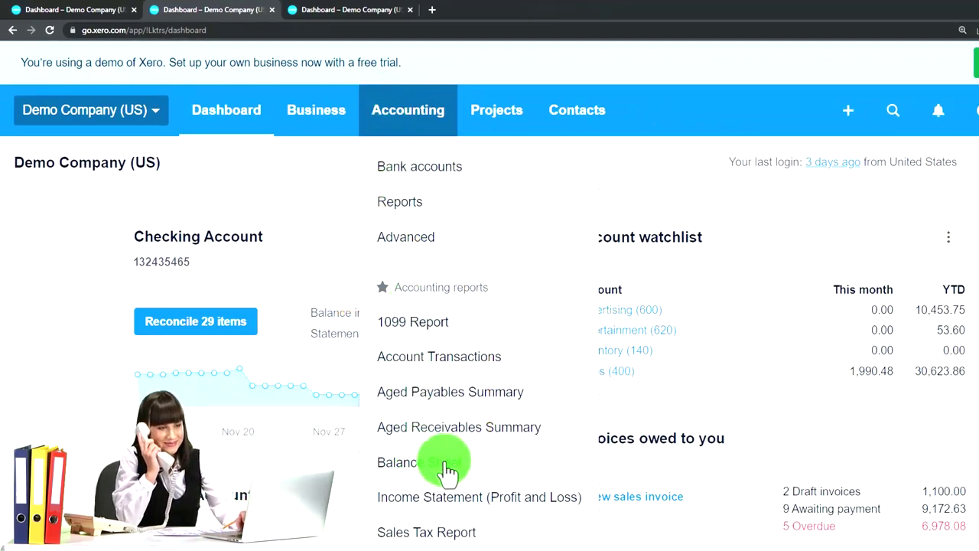
pyautogui.click(496, 464)
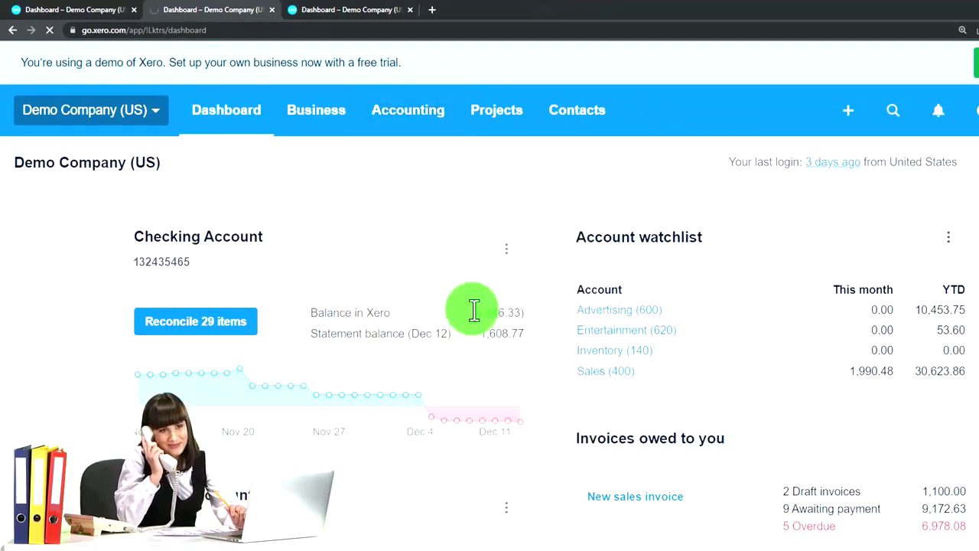
pyautogui.click(358, 10)
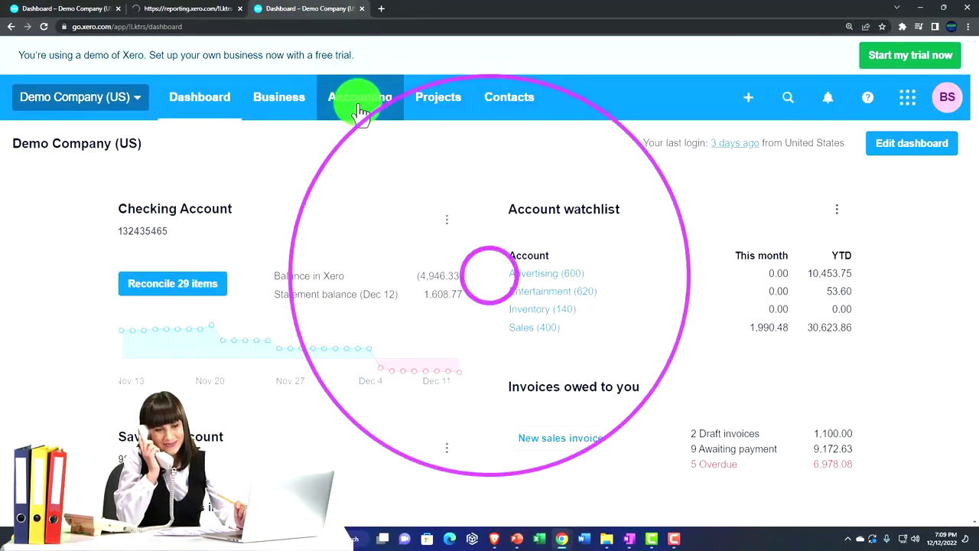
pyautogui.click(359, 107)
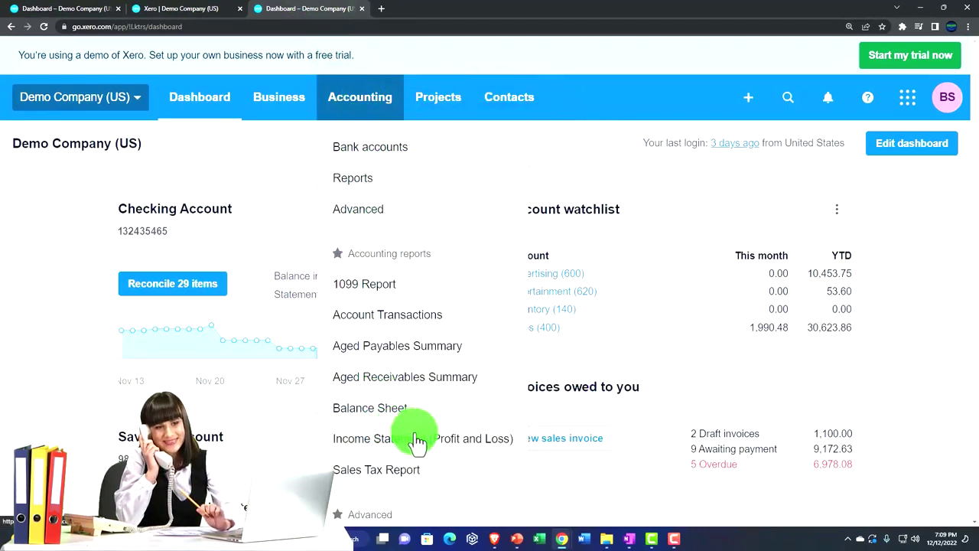
pyautogui.click(471, 440)
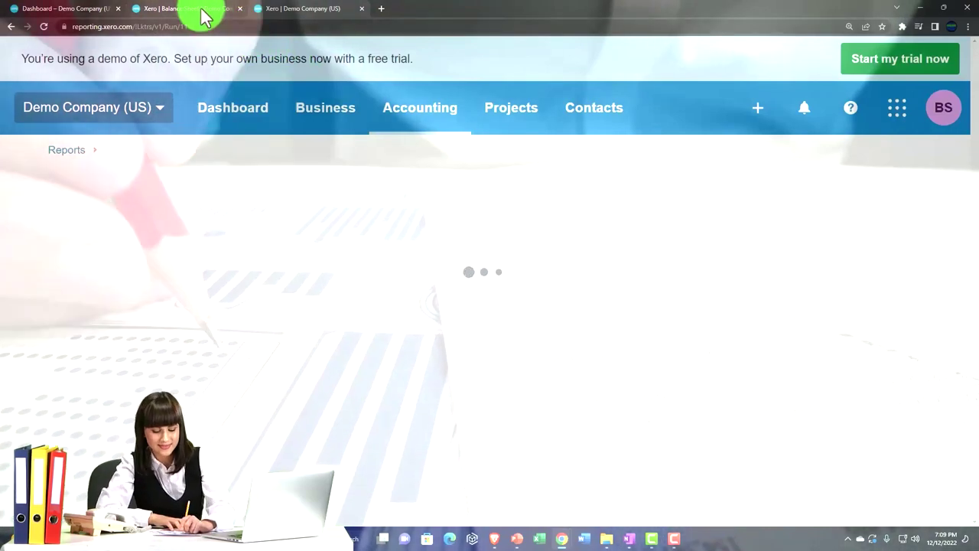
# On the Balance Sheet, check the Custom date calendar and keep December 31, 2021
pyautogui.click(203, 17)
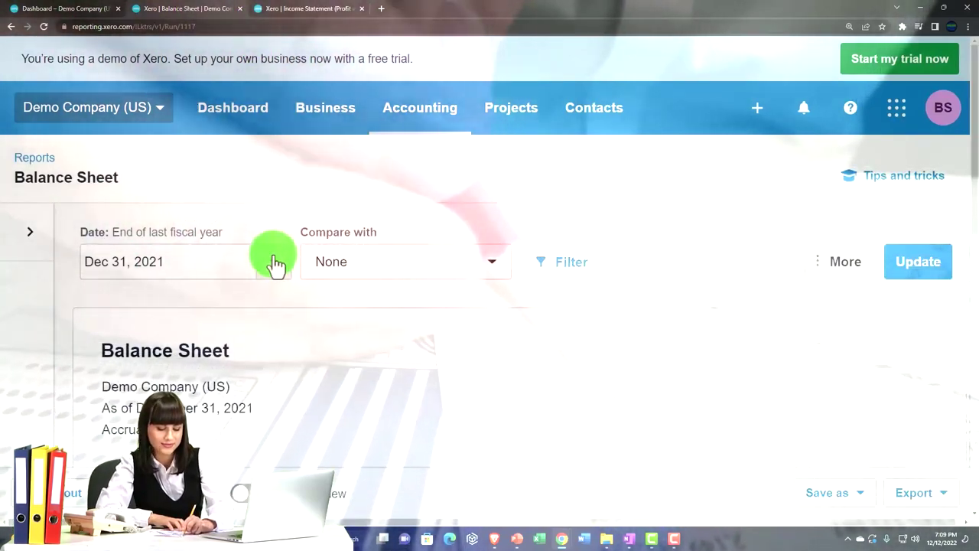
pyautogui.click(277, 264)
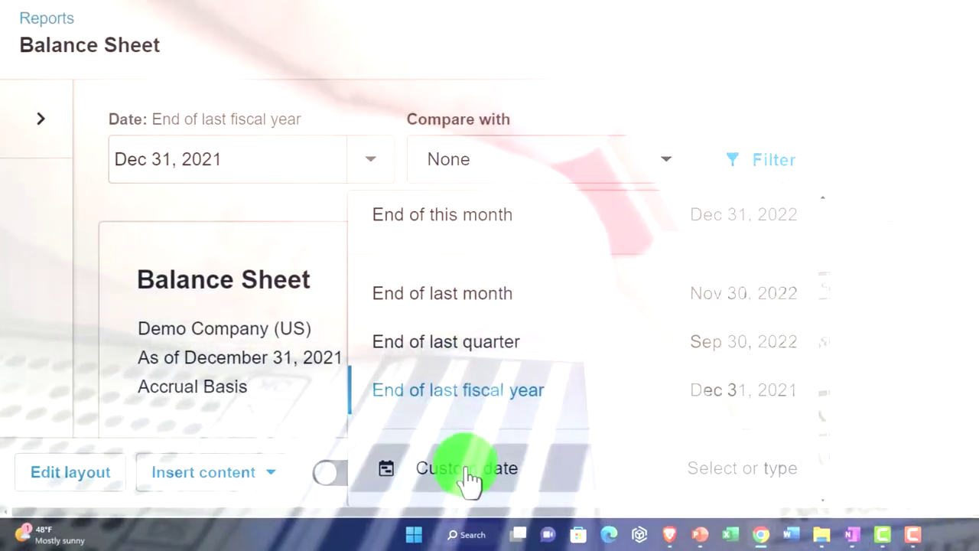
pyautogui.click(468, 478)
pyautogui.scroll(-1, 444, 455)
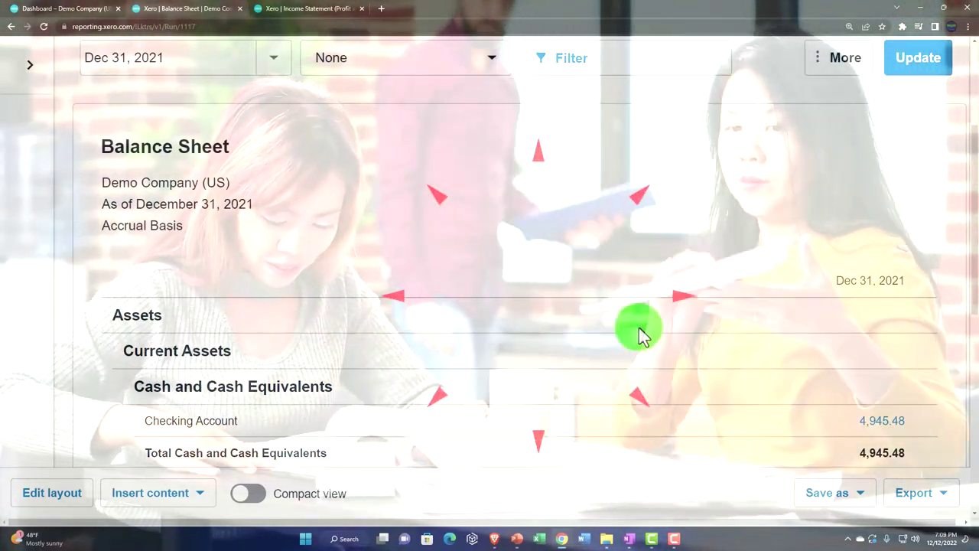
# Review the 2022 Income Statement from Total Income 30,623.86 down to Net Income and back
pyautogui.click(306, 9)
pyautogui.scroll(-3, 433, 264)
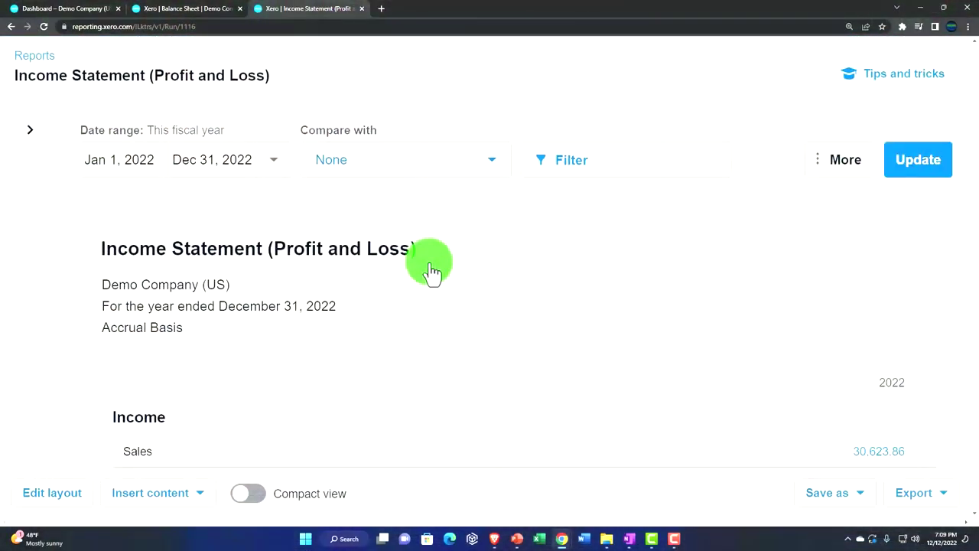
pyautogui.scroll(-1, 432, 272)
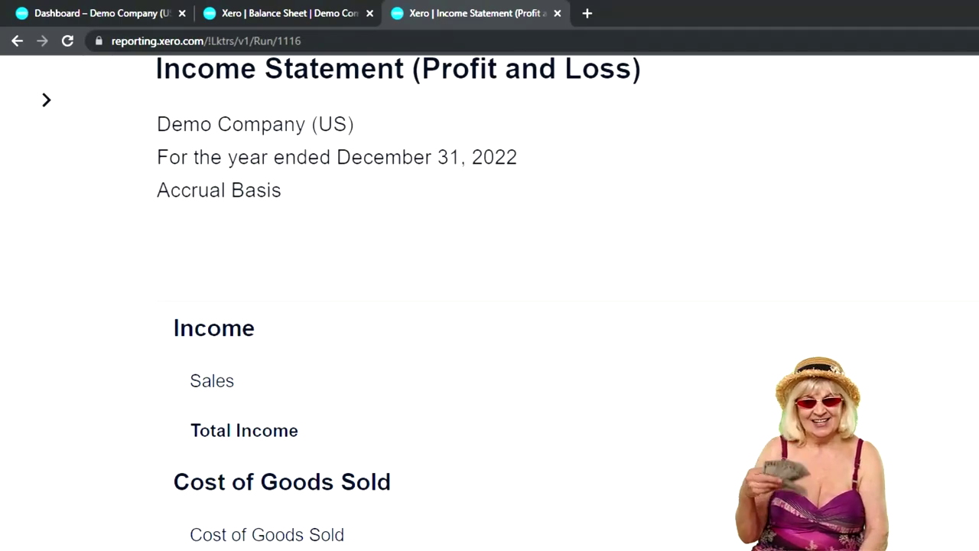
pyautogui.scroll(1, 855, 260)
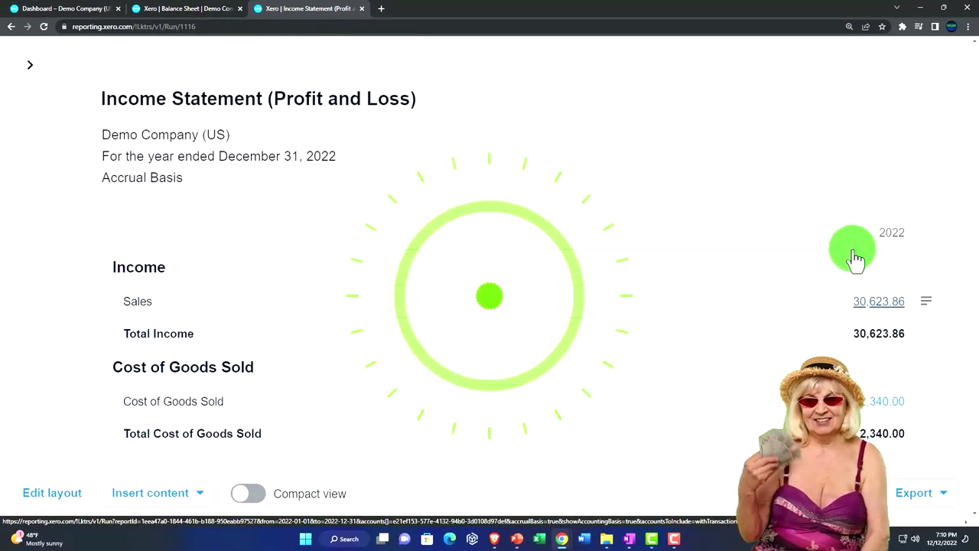
pyautogui.scroll(1, 855, 260)
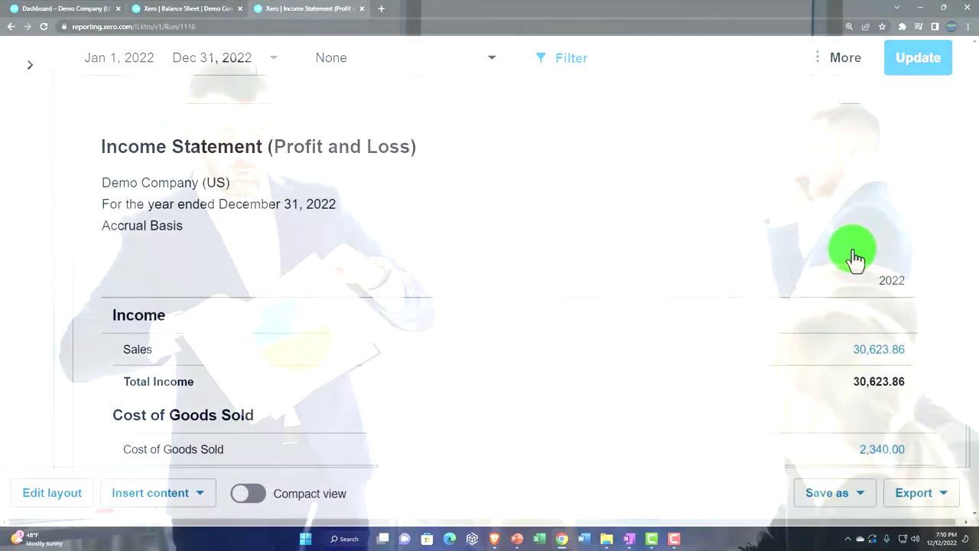
pyautogui.scroll(-1, 855, 260)
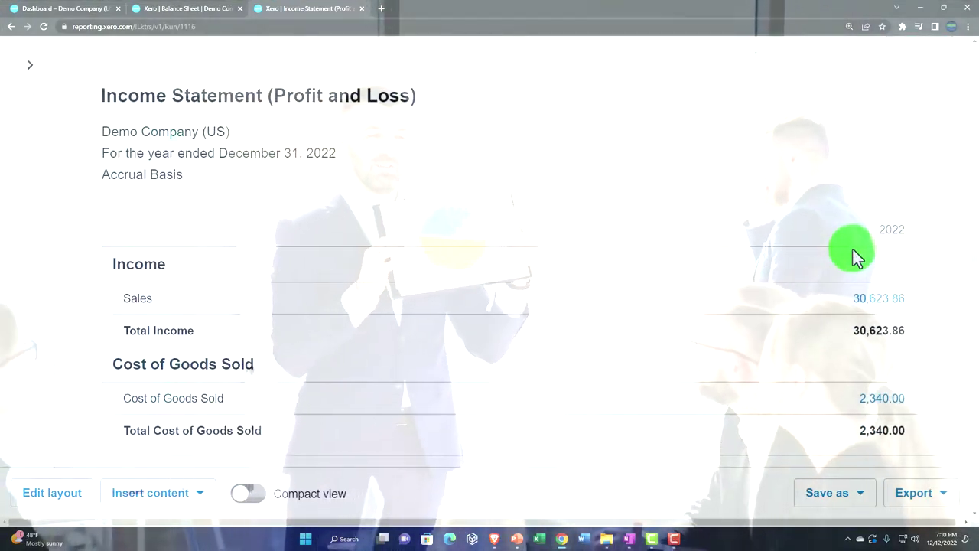
pyautogui.scroll(-1, 855, 260)
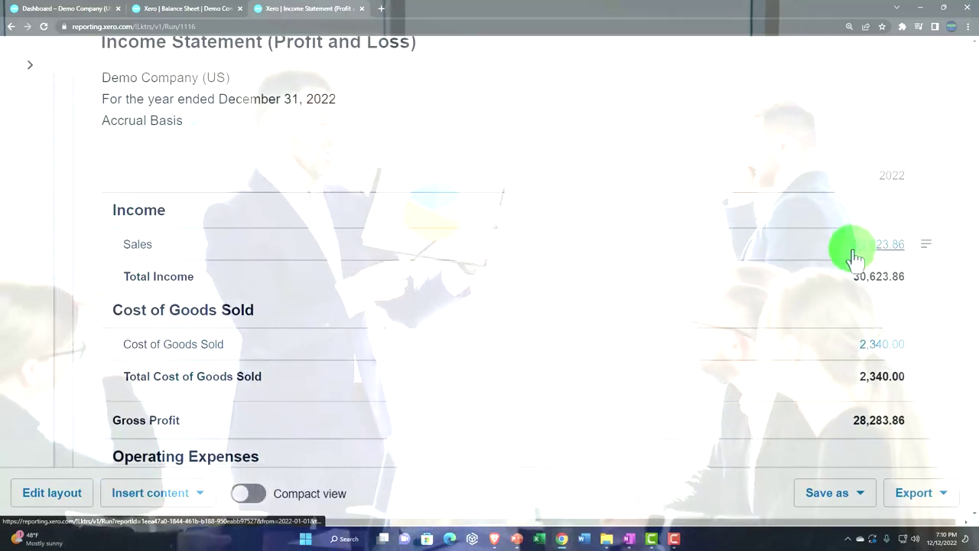
pyautogui.scroll(-2, 855, 260)
pyautogui.scroll(-13, 855, 259)
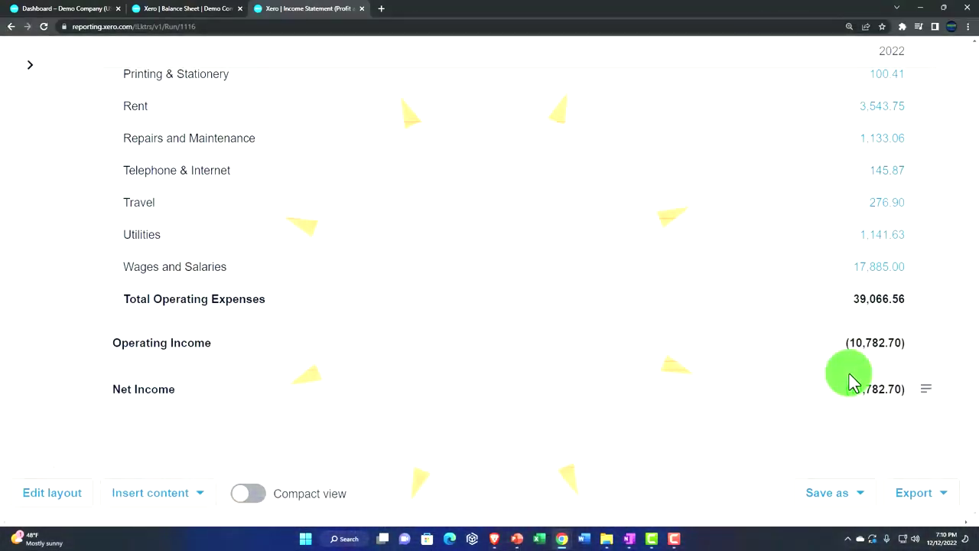
pyautogui.scroll(12, 849, 375)
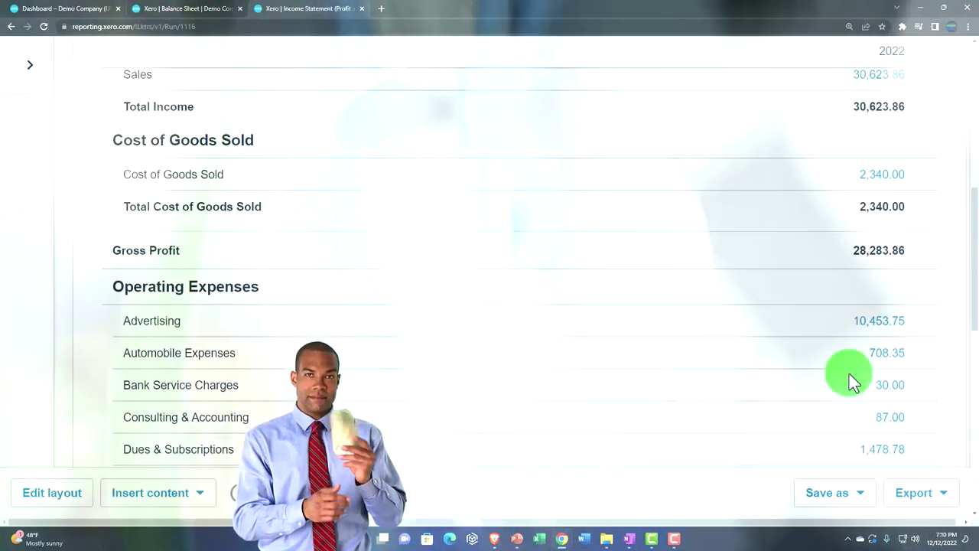
pyautogui.scroll(2, 816, 265)
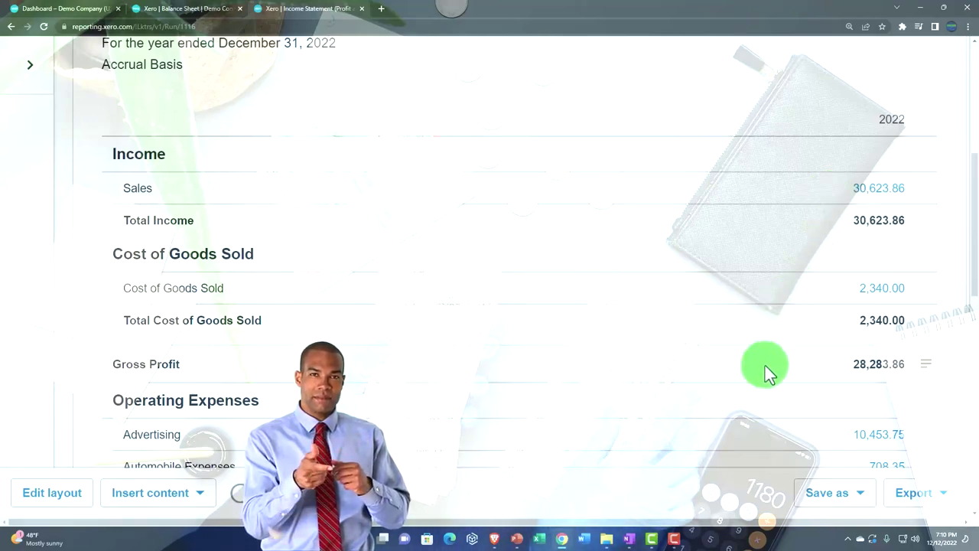
pyautogui.scroll(-2, 765, 374)
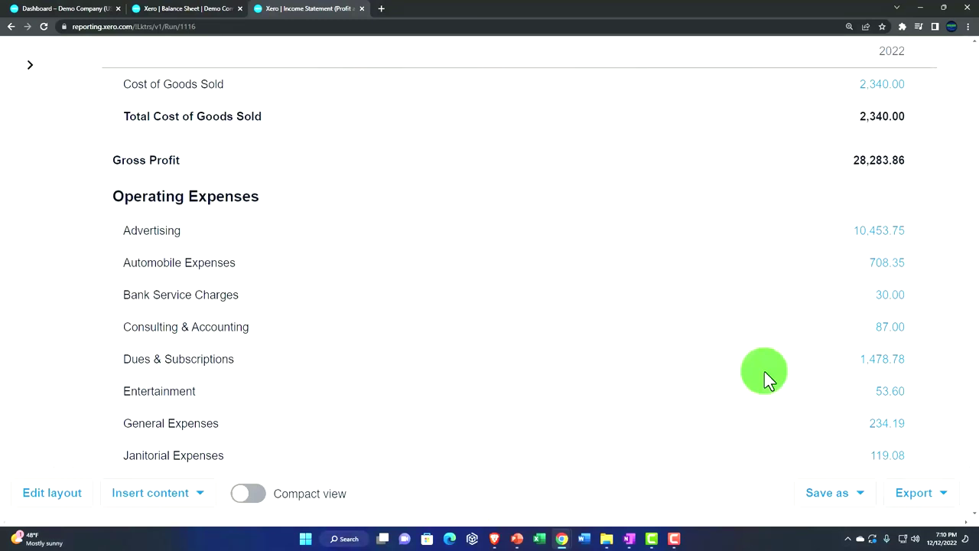
pyautogui.scroll(3, 767, 374)
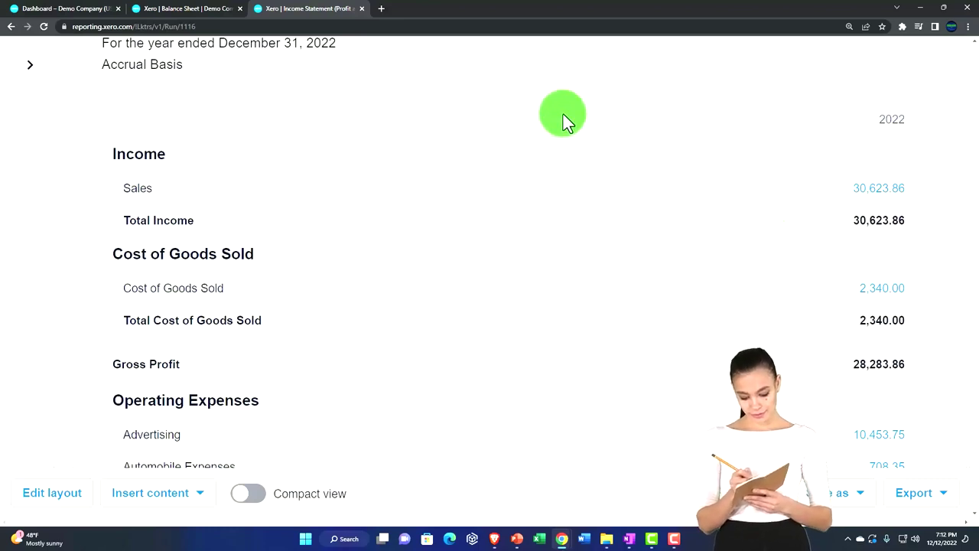
# Duplicate the Income Statement tab, then open Income and Expenses by Contact from Accounting > Reports
pyautogui.rightClick(324, 10)
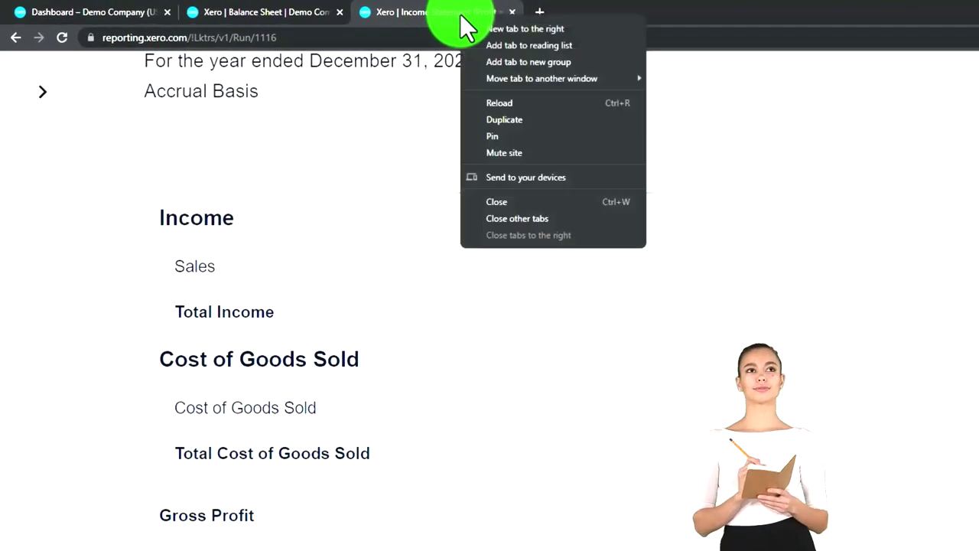
pyautogui.click(503, 120)
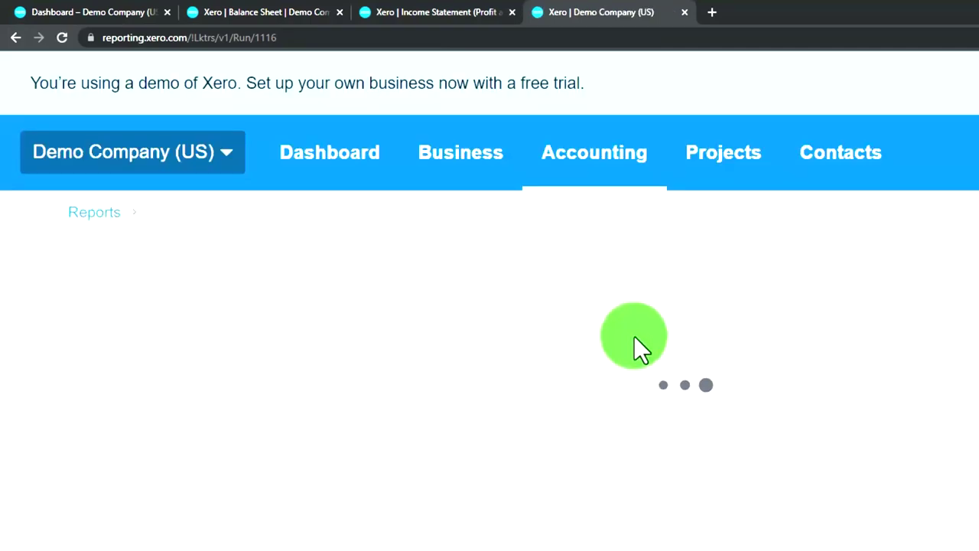
pyautogui.click(599, 178)
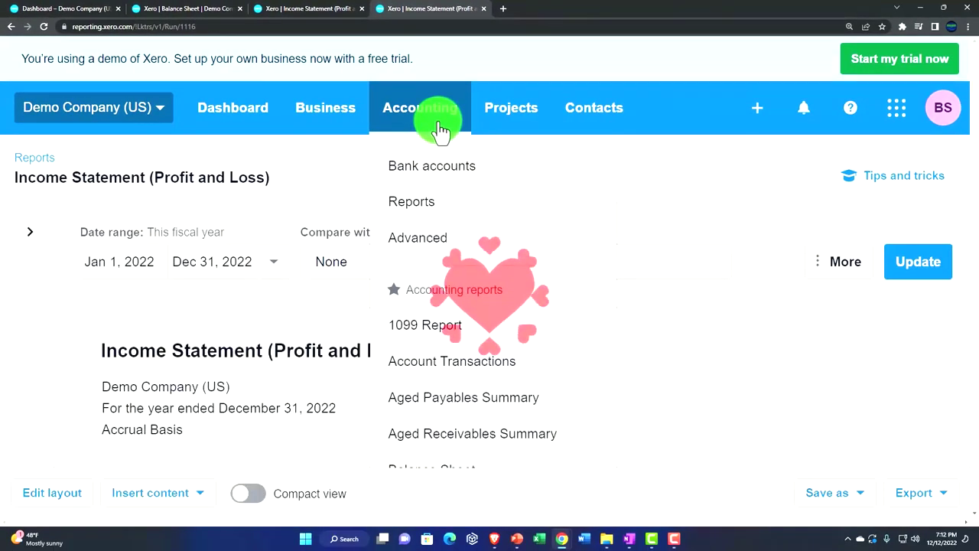
pyautogui.click(474, 207)
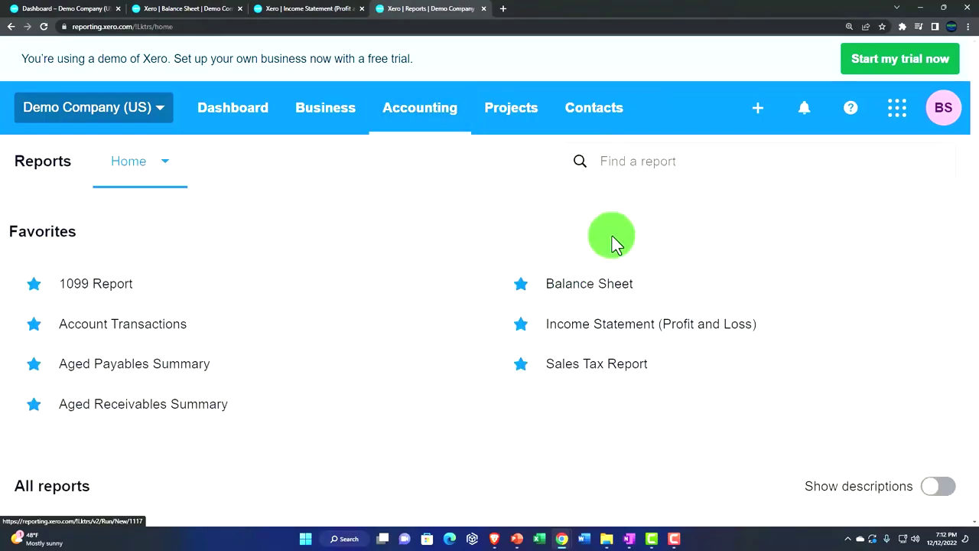
pyautogui.scroll(-5, 625, 186)
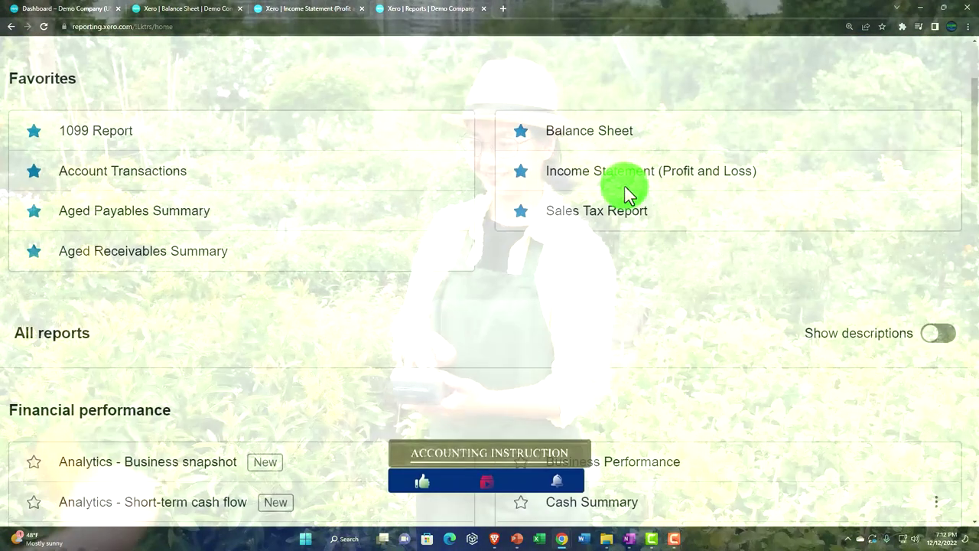
pyautogui.scroll(-3, 625, 186)
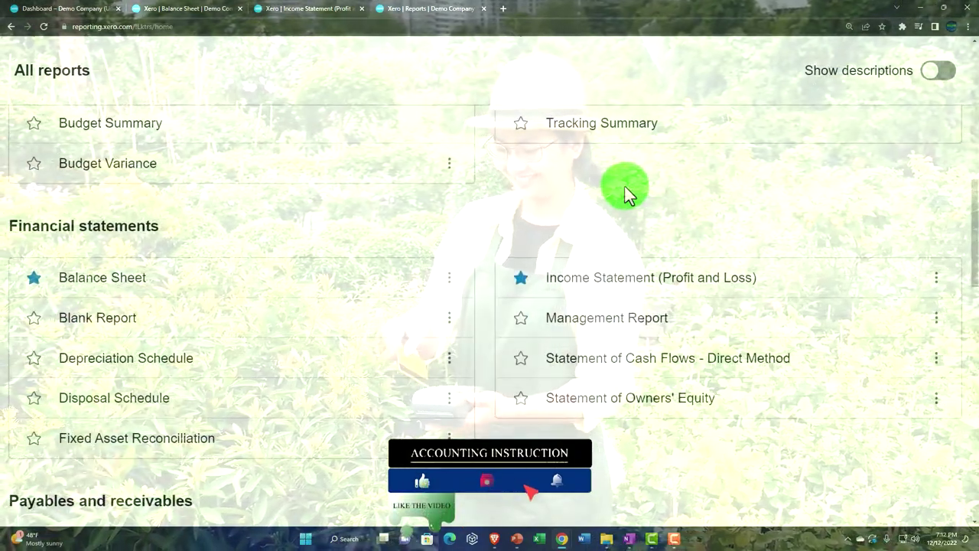
pyautogui.scroll(-1, 625, 187)
pyautogui.scroll(-2, 625, 186)
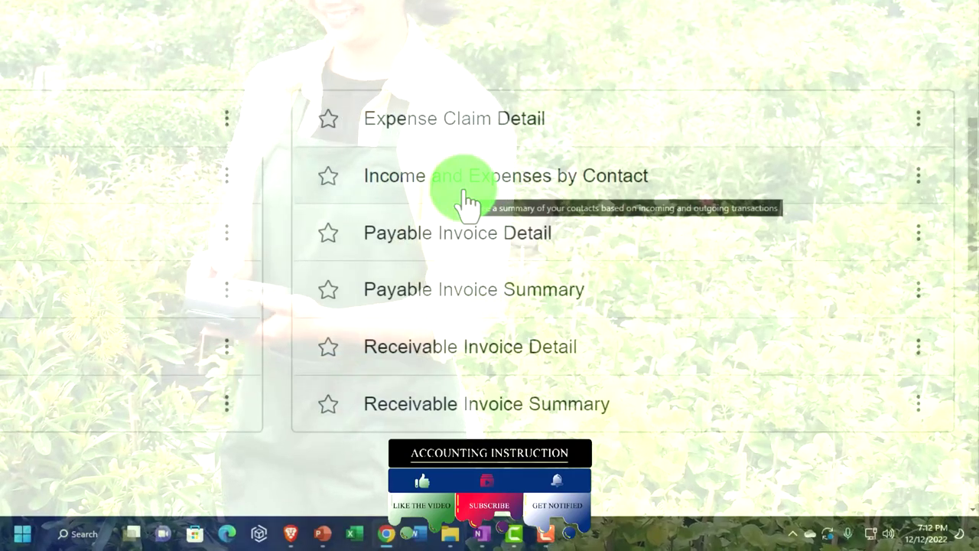
pyautogui.click(468, 202)
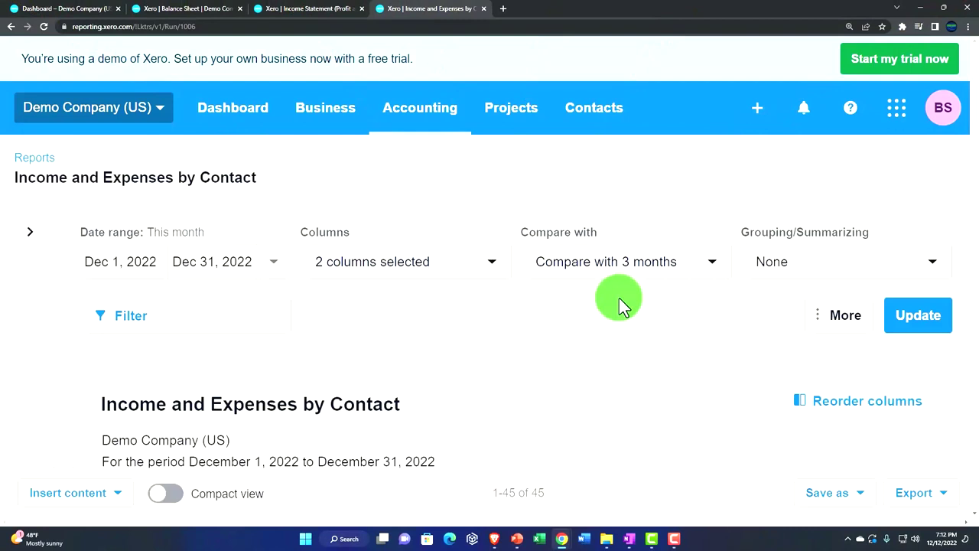
# Set the contact report's start date to January 1, 2022 and update it to cover all of 2022
pyautogui.scroll(-4, 619, 300)
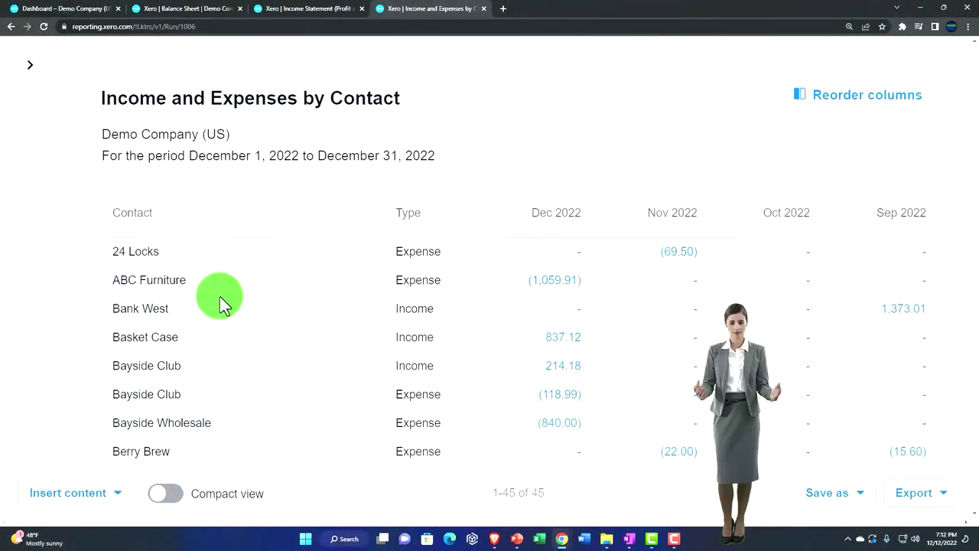
pyautogui.scroll(3, 220, 296)
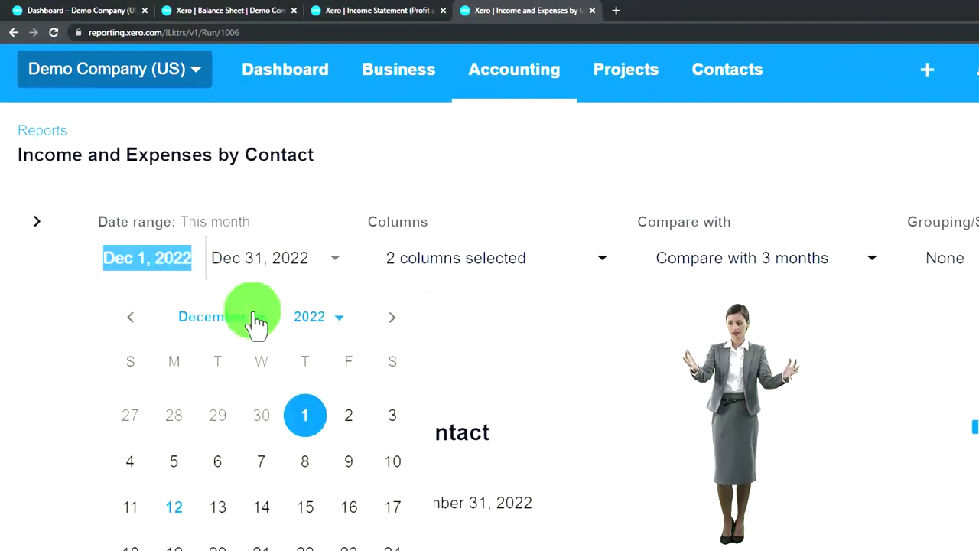
pyautogui.click(256, 323)
pyautogui.click(260, 323)
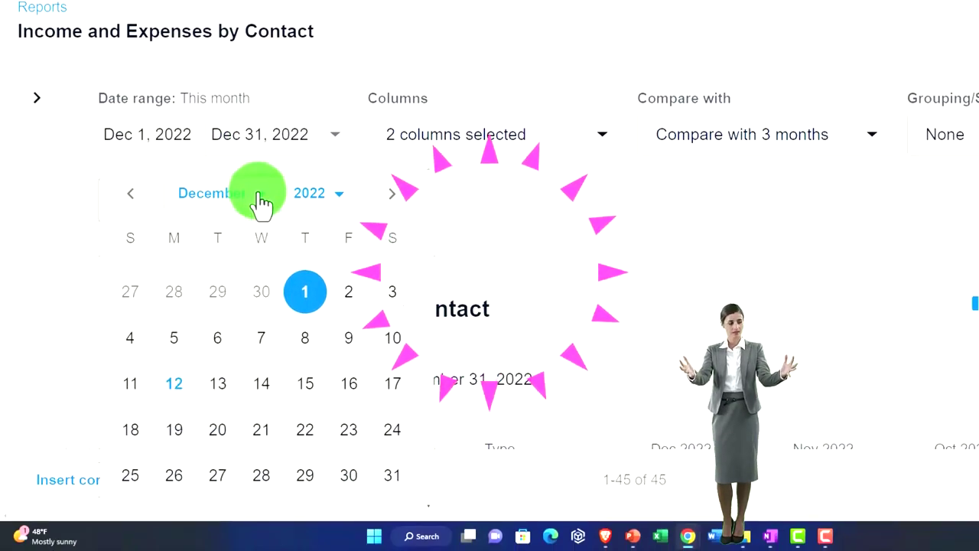
pyautogui.click(322, 194)
pyautogui.click(261, 199)
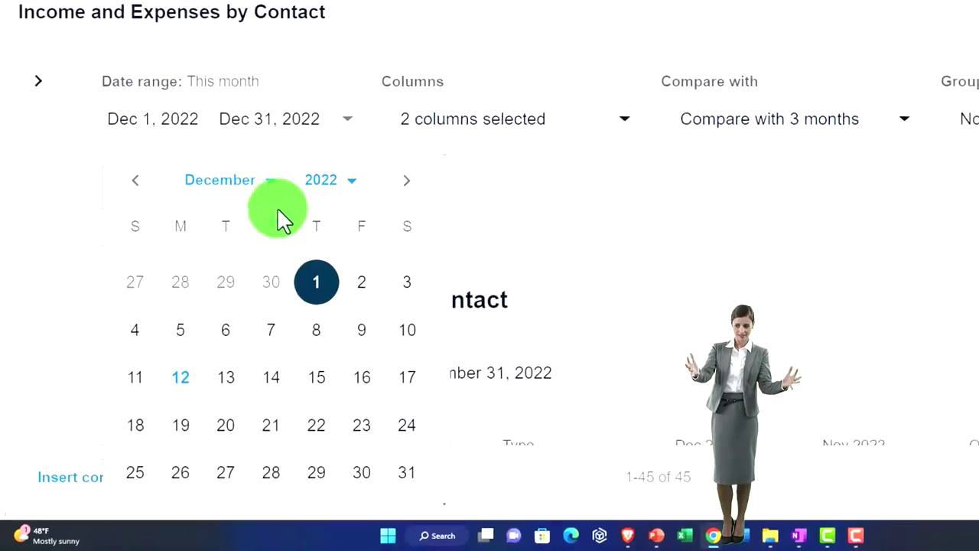
pyautogui.click(251, 220)
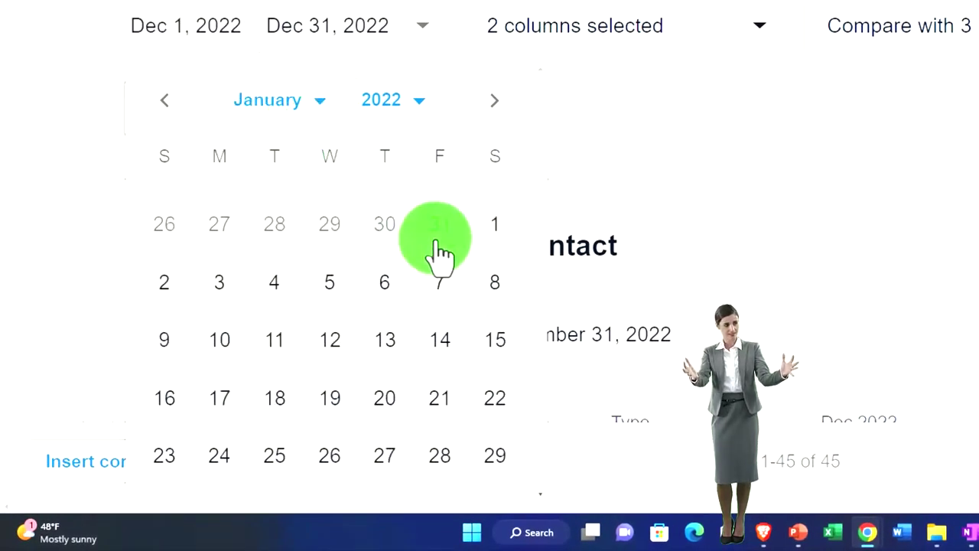
pyautogui.click(494, 234)
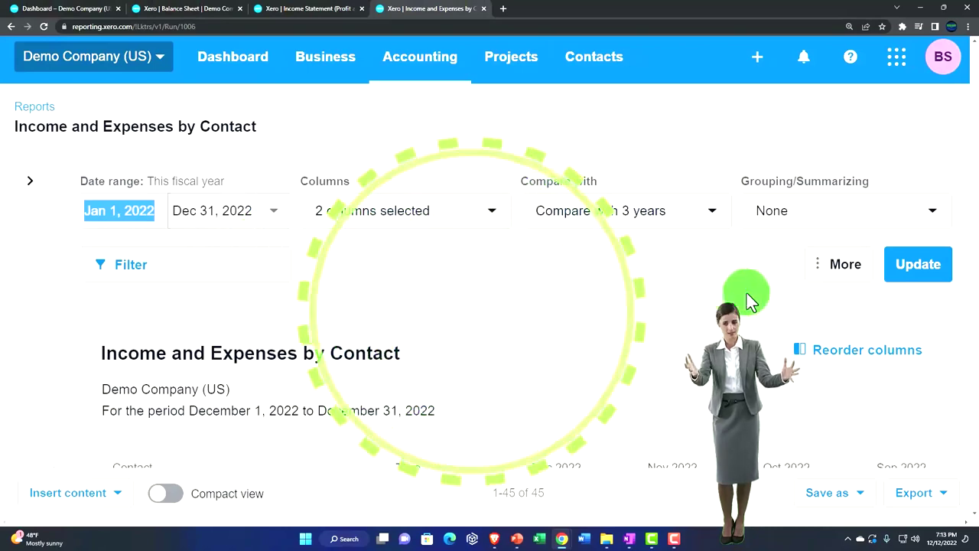
pyautogui.click(912, 274)
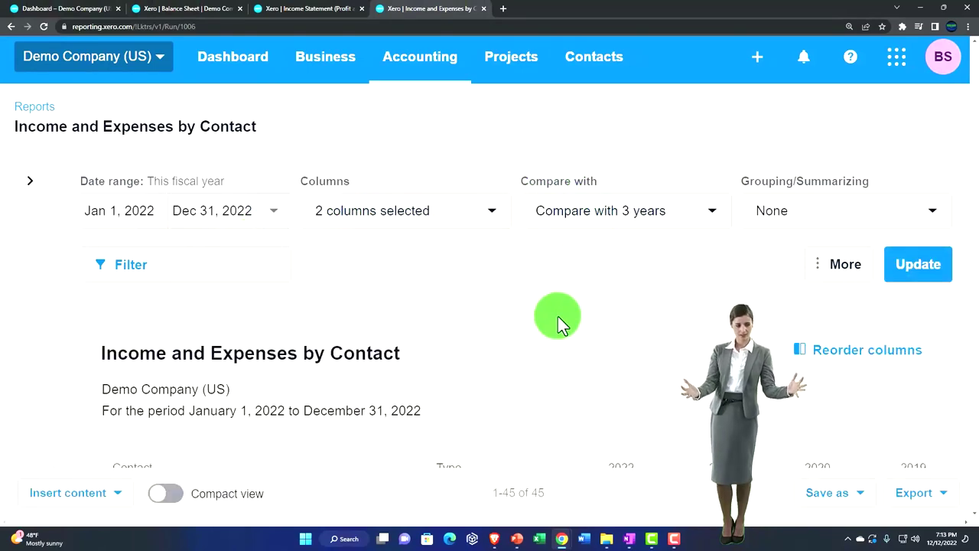
pyautogui.scroll(-2, 570, 321)
pyautogui.scroll(-3, 574, 334)
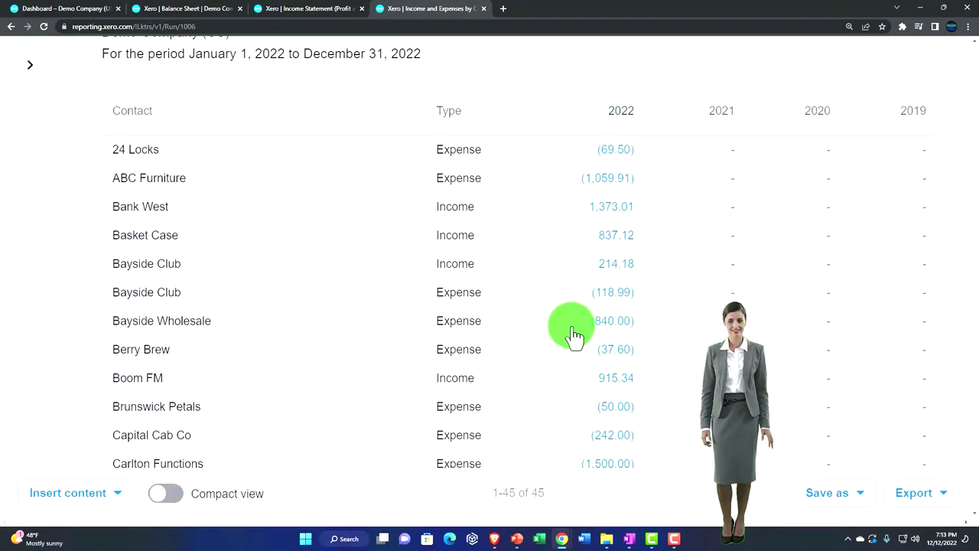
pyautogui.scroll(6, 574, 334)
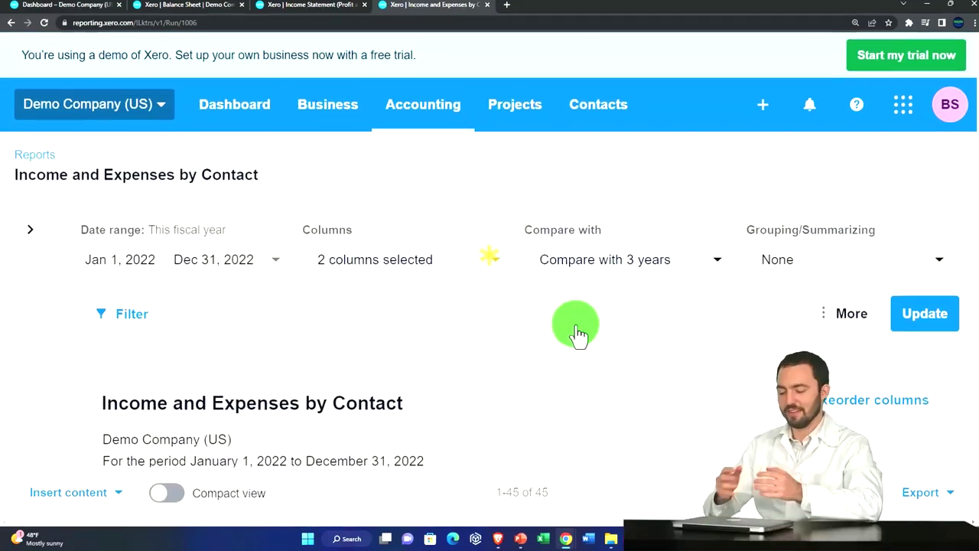
# Filter the contact report to Income types, update it, and set Compare with to None
pyautogui.click(119, 316)
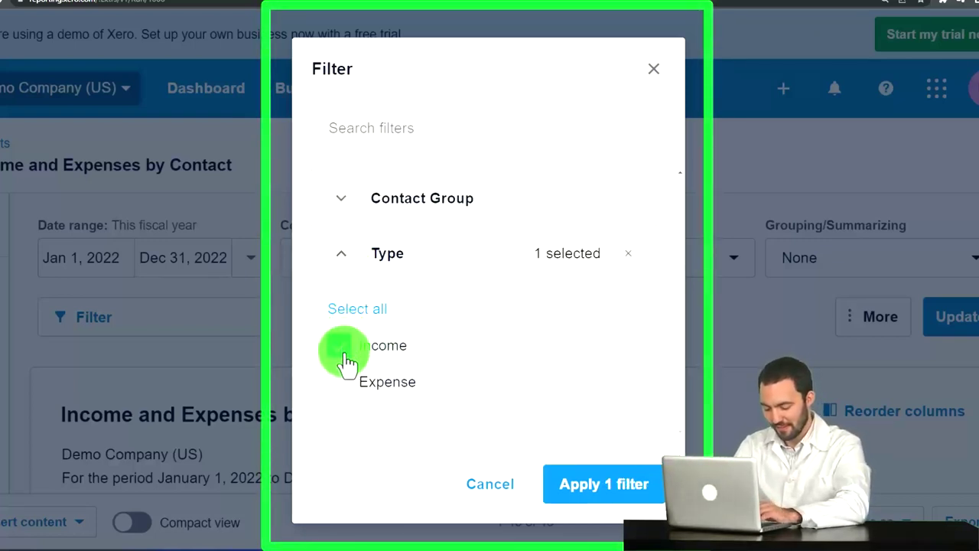
pyautogui.click(587, 488)
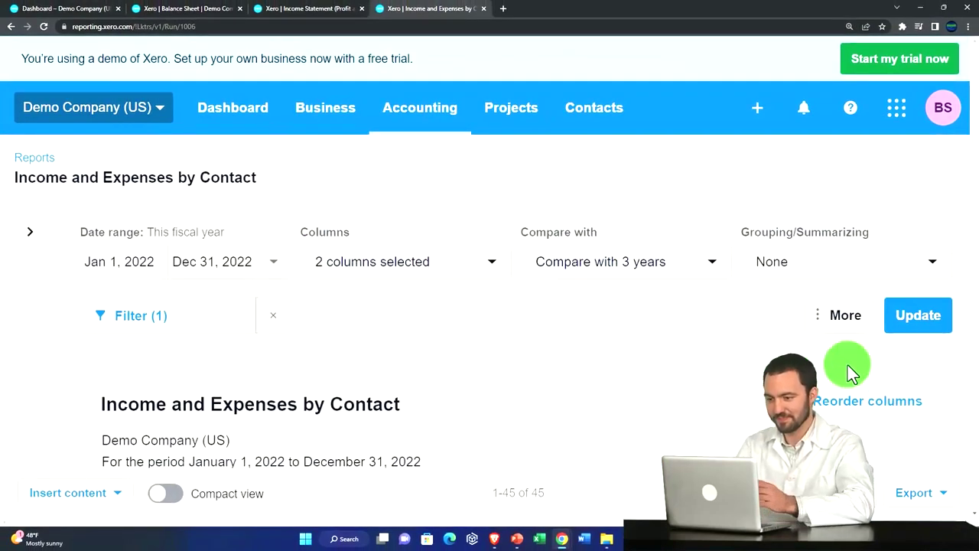
pyautogui.click(925, 332)
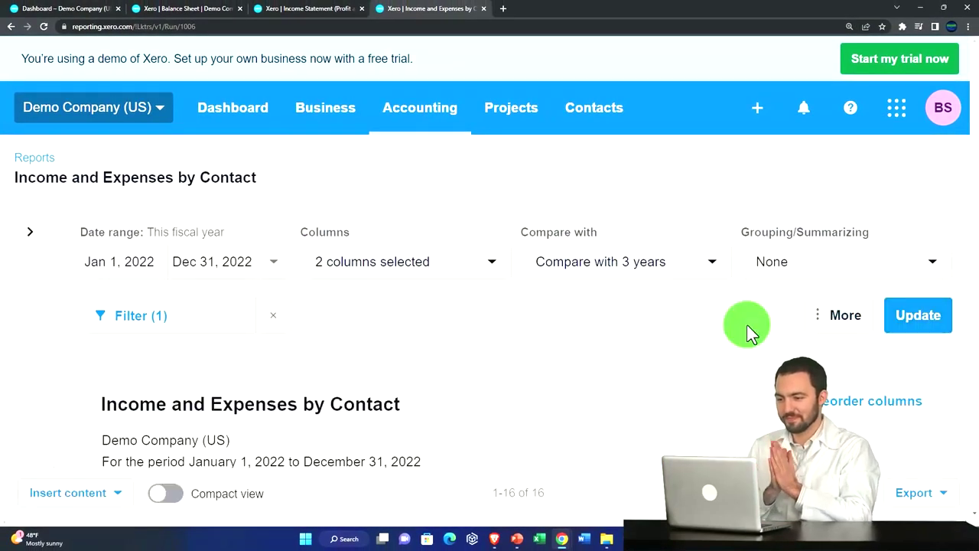
pyautogui.scroll(-2, 746, 325)
pyautogui.scroll(-2, 747, 325)
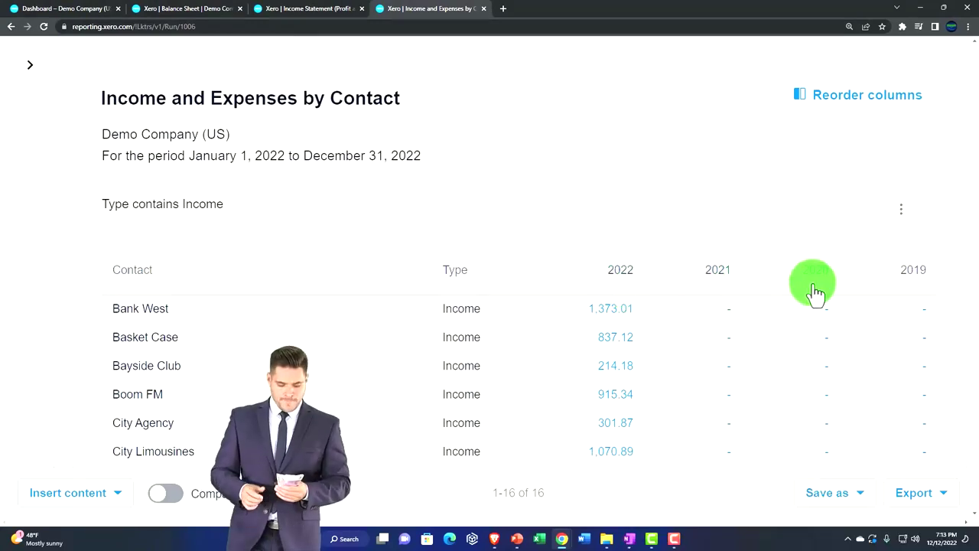
pyautogui.scroll(-3, 816, 293)
pyautogui.scroll(5, 816, 293)
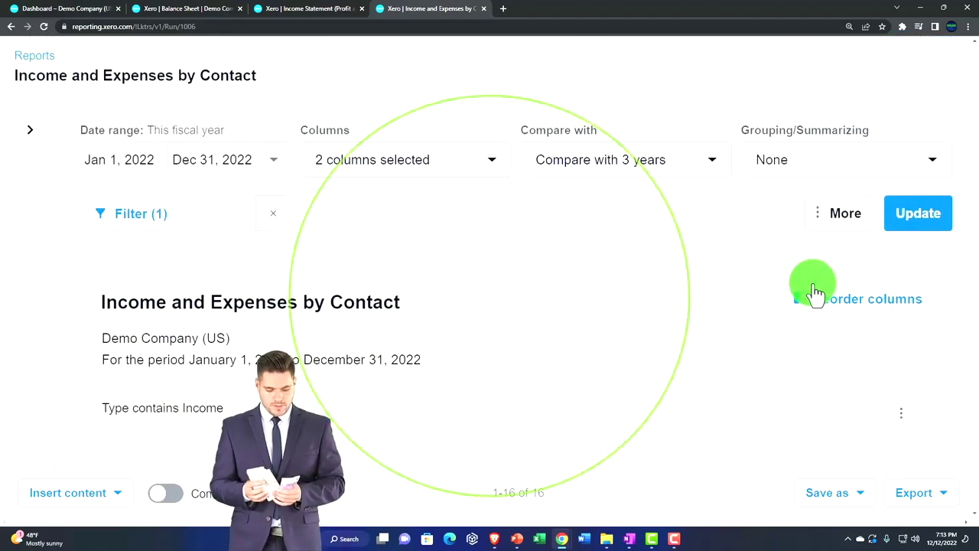
pyautogui.click(717, 162)
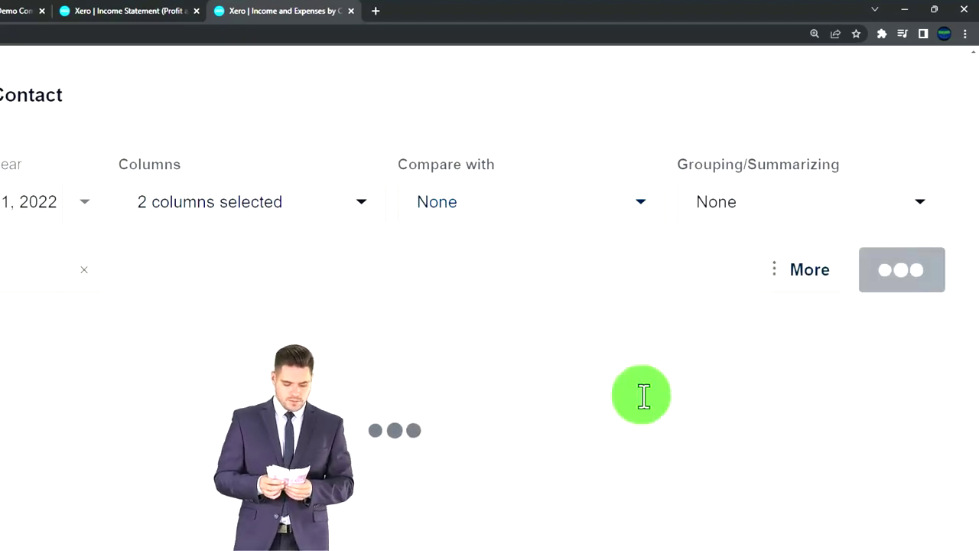
# Scroll the income contacts down to the 30,658.86 total, then return to the Income Statement tab
pyautogui.scroll(-3, 550, 434)
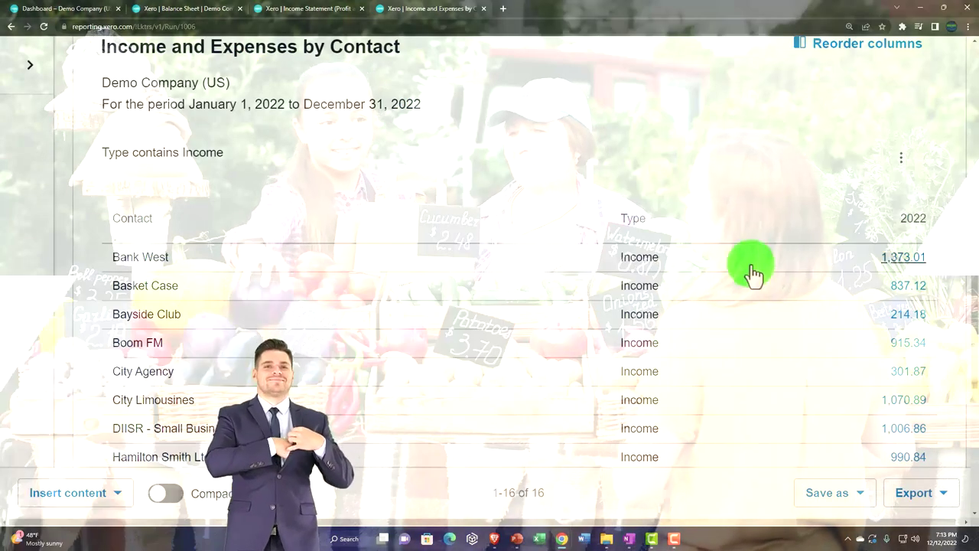
pyautogui.scroll(-1, 808, 269)
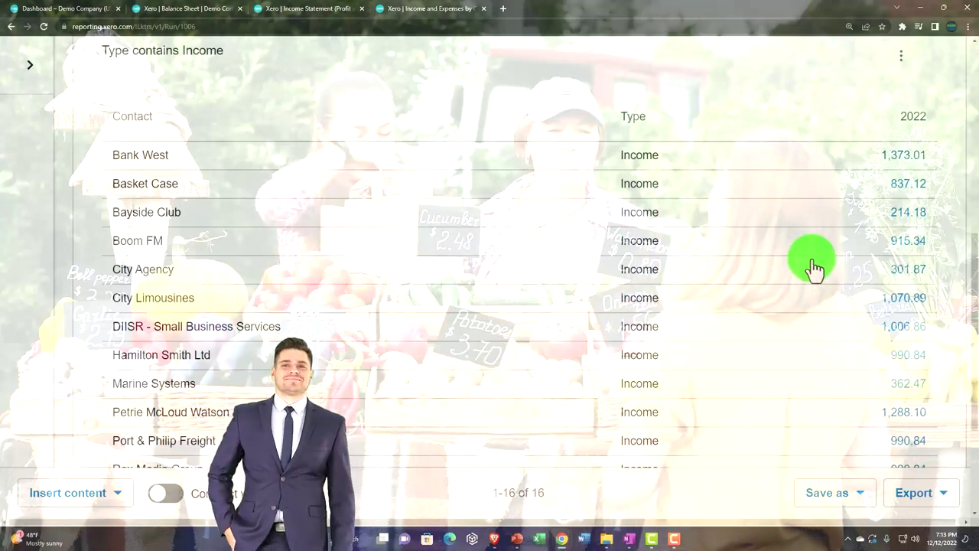
pyautogui.scroll(-1, 814, 268)
pyautogui.scroll(-1, 812, 259)
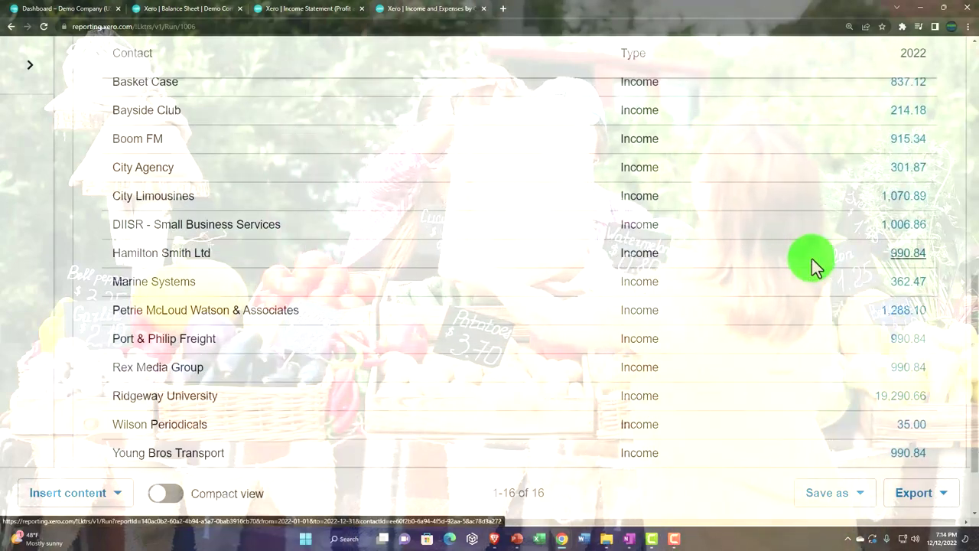
pyautogui.scroll(-2, 812, 259)
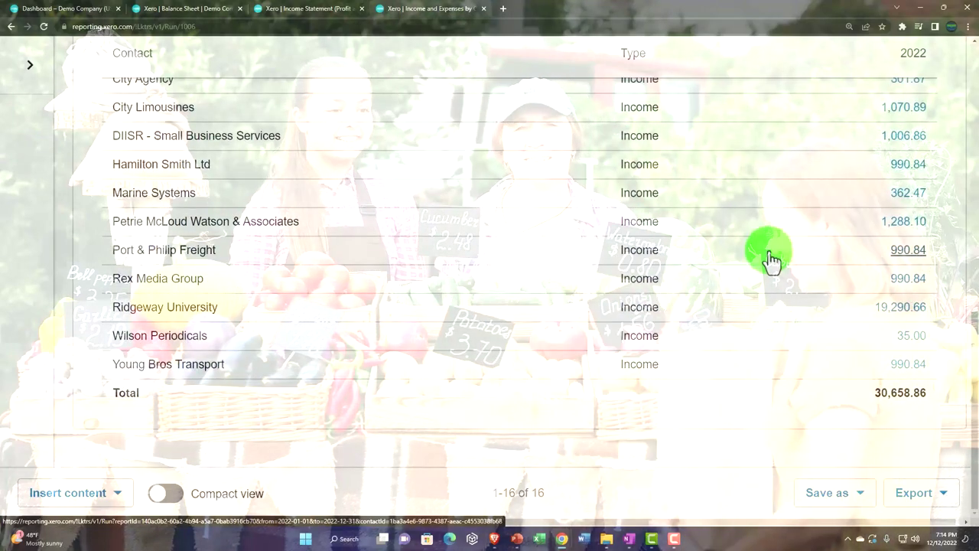
pyautogui.click(306, 11)
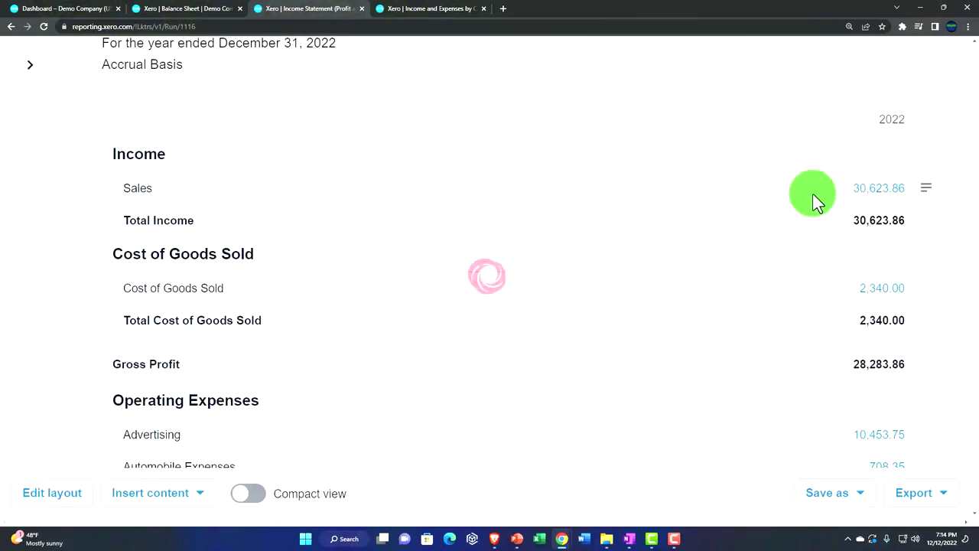
pyautogui.click(423, 11)
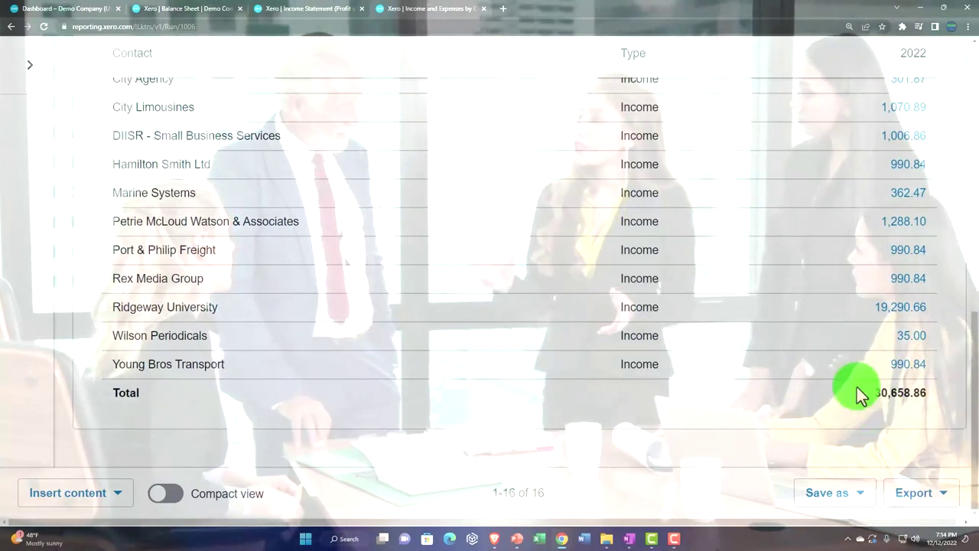
pyautogui.click(308, 8)
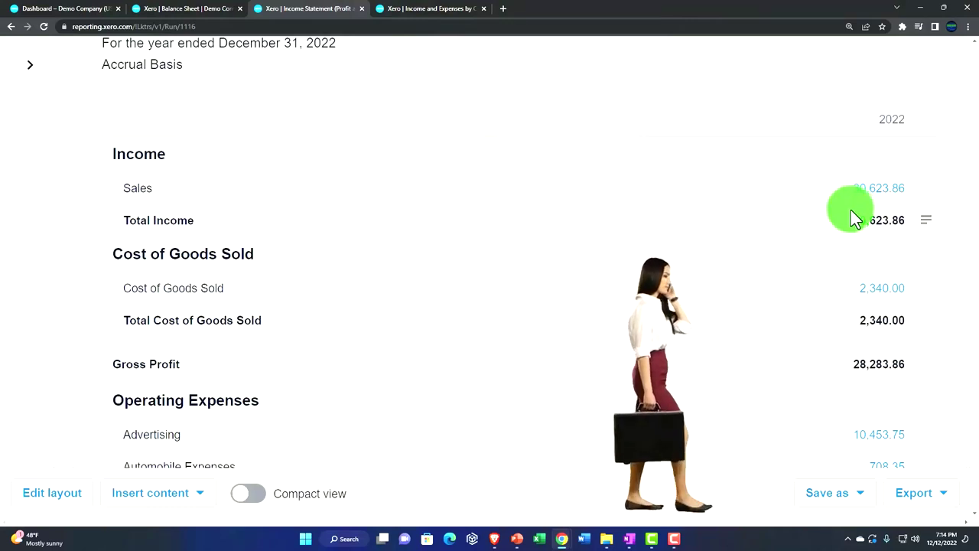
pyautogui.click(628, 538)
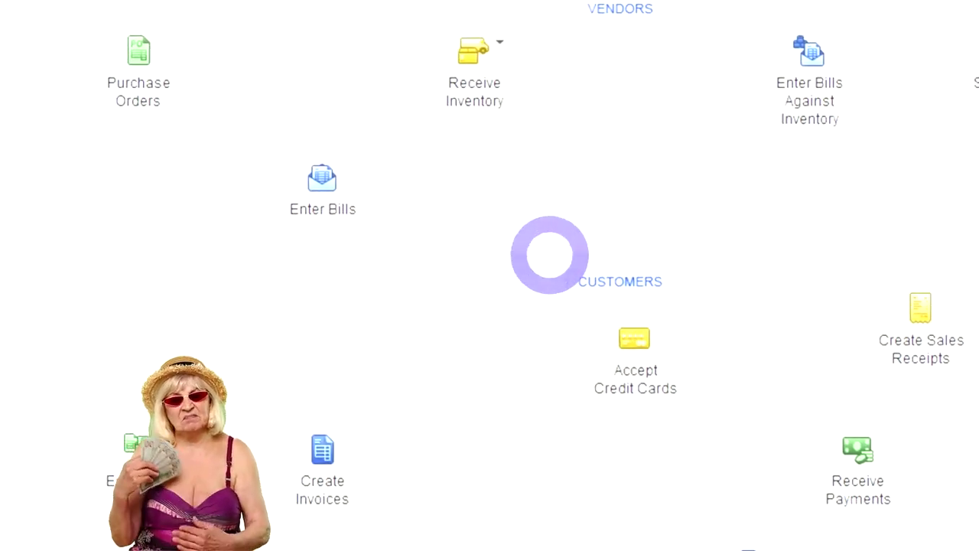
pyautogui.click(549, 255)
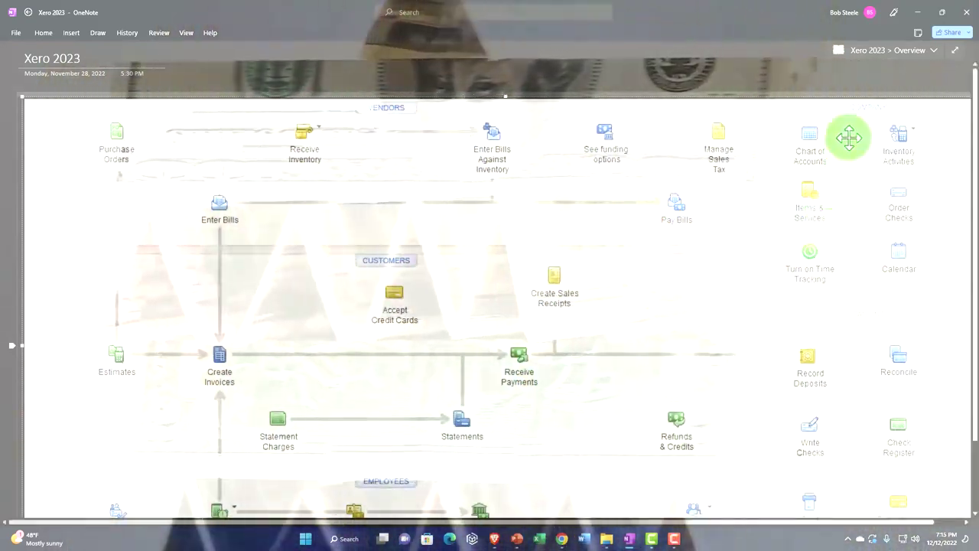
pyautogui.click(915, 13)
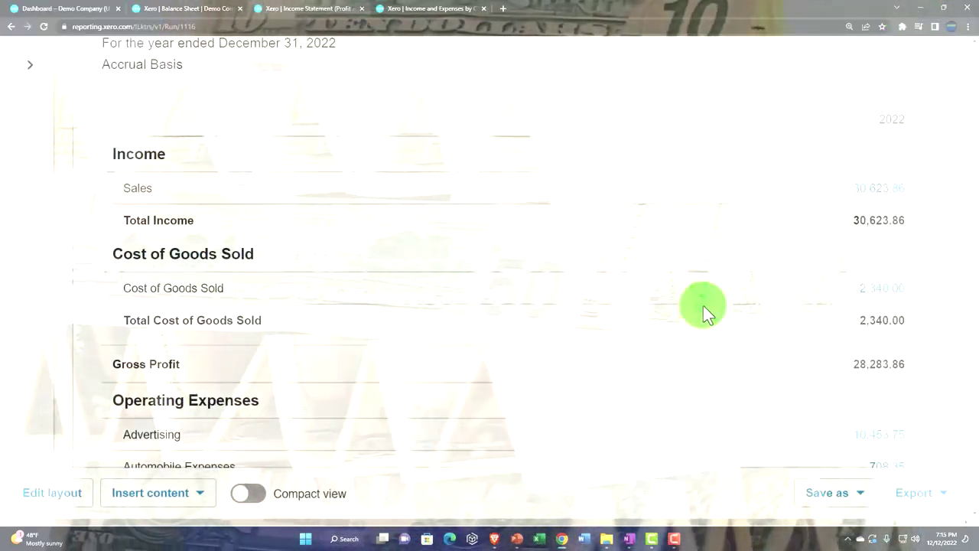
# Return to the December 31, 2021 Balance Sheet, scroll to its top, and open the Date dropdown
pyautogui.click(424, 8)
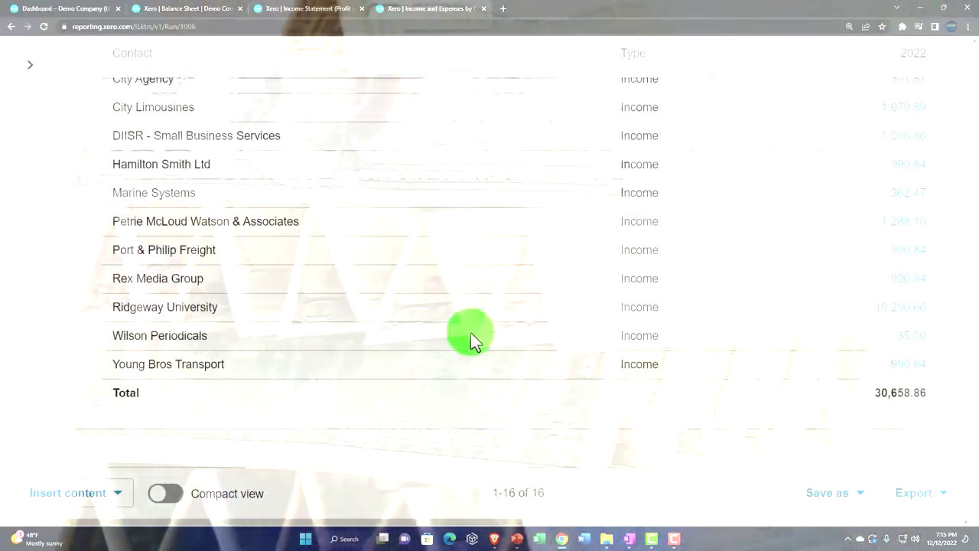
pyautogui.scroll(2, 470, 334)
pyautogui.scroll(3, 471, 335)
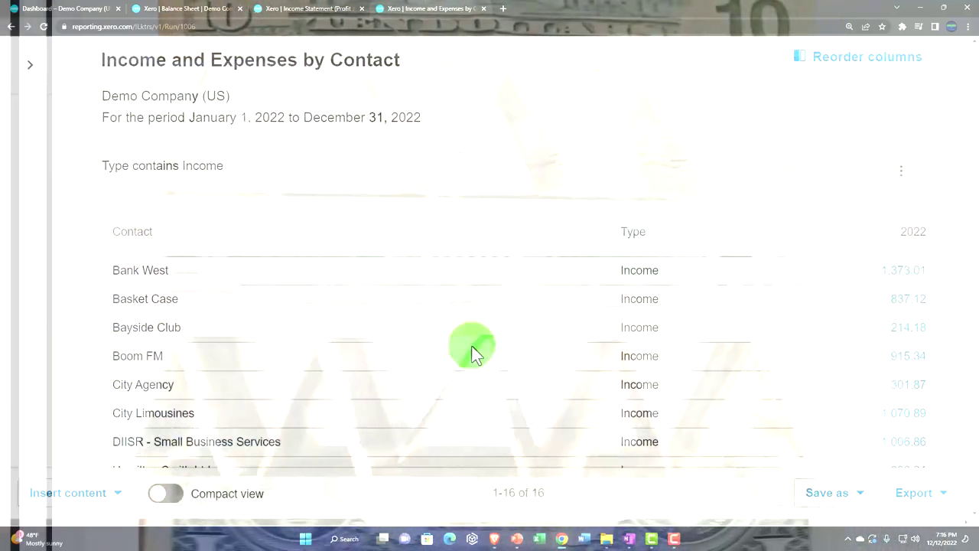
pyautogui.click(197, 9)
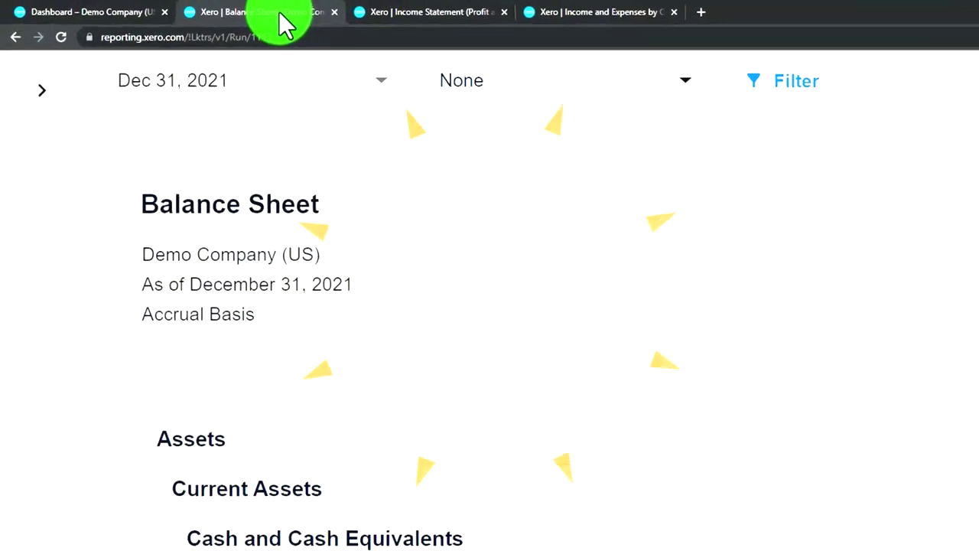
pyautogui.scroll(-4, 490, 306)
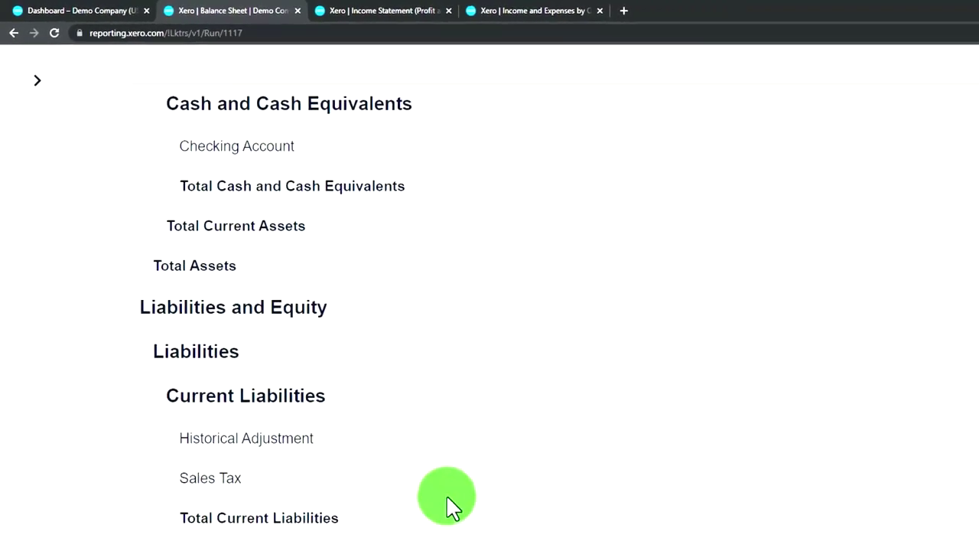
pyautogui.scroll(1, 361, 400)
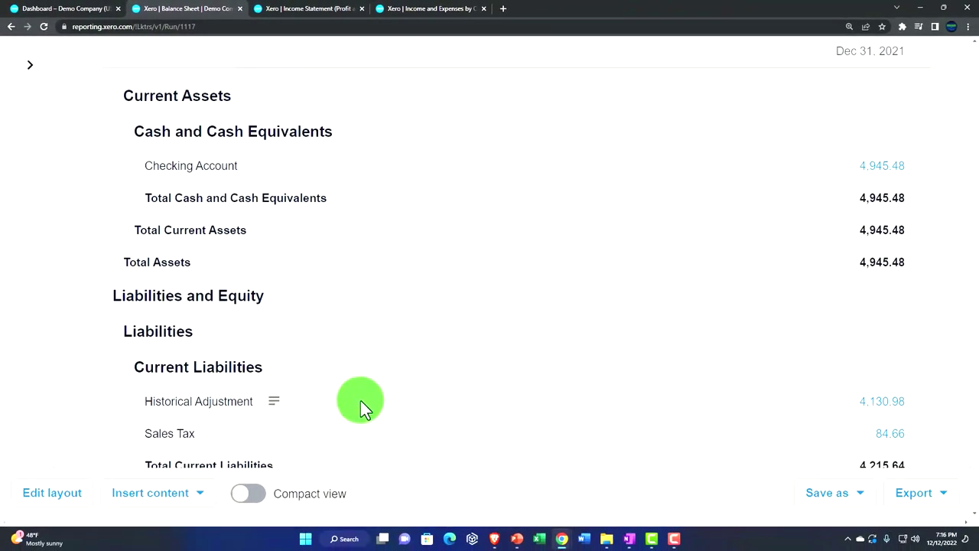
pyautogui.scroll(3, 360, 400)
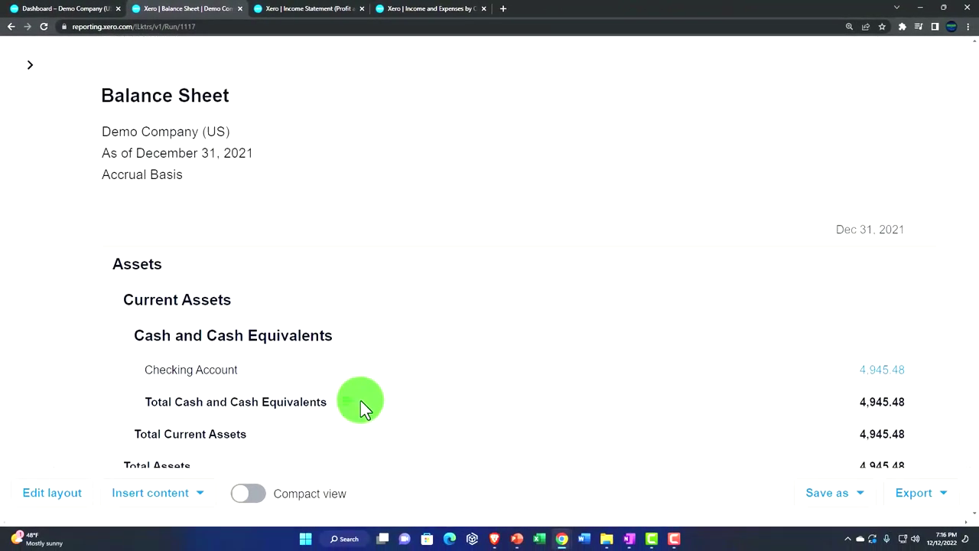
pyautogui.scroll(4, 360, 400)
pyautogui.click(275, 269)
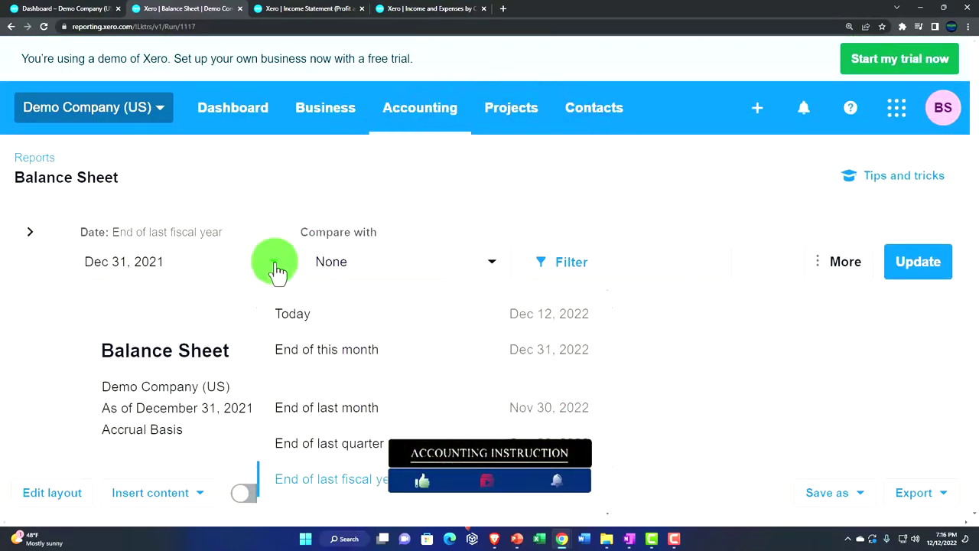
# Set a custom Balance Sheet date of December 31, 2022 and review Total Assets 11,971.67
pyautogui.scroll(-1, 365, 389)
pyautogui.click(368, 498)
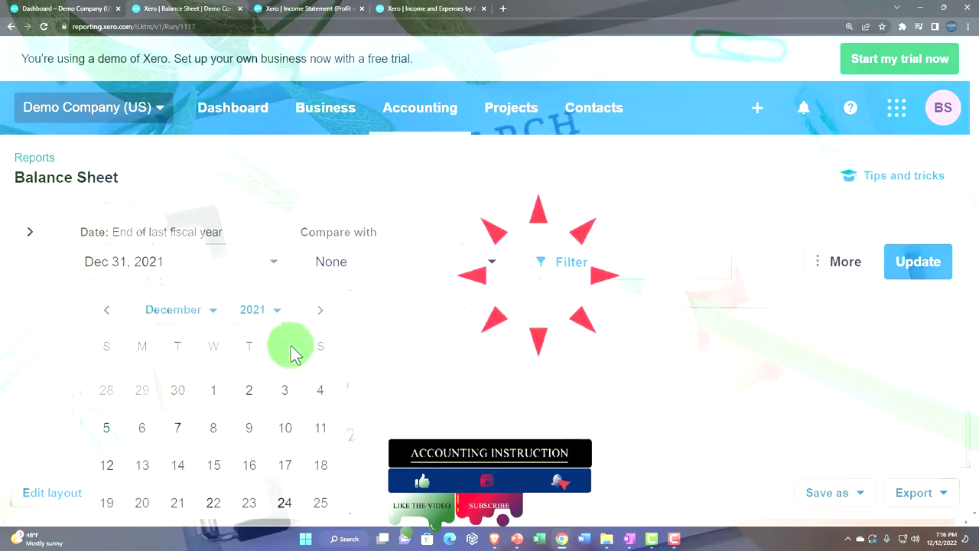
pyautogui.click(275, 311)
pyautogui.click(255, 184)
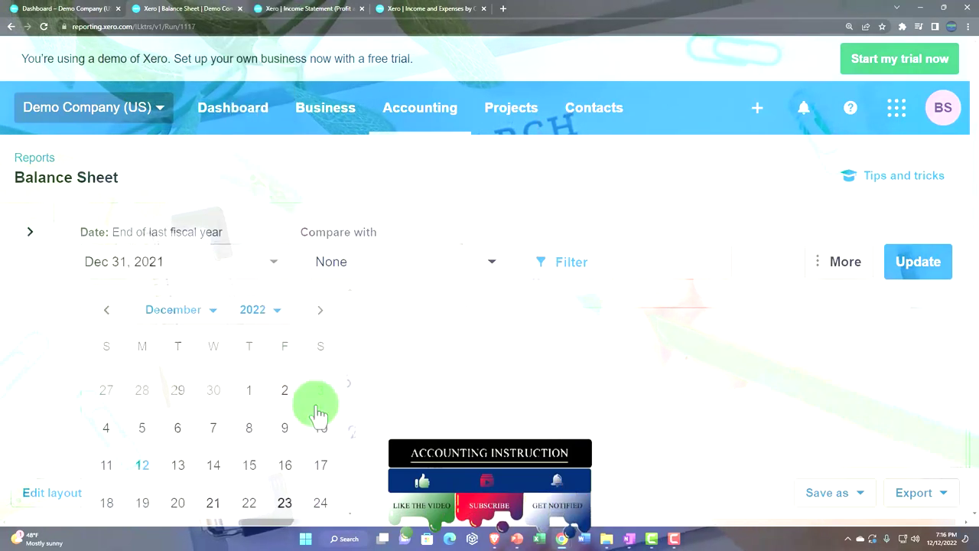
pyautogui.click(321, 454)
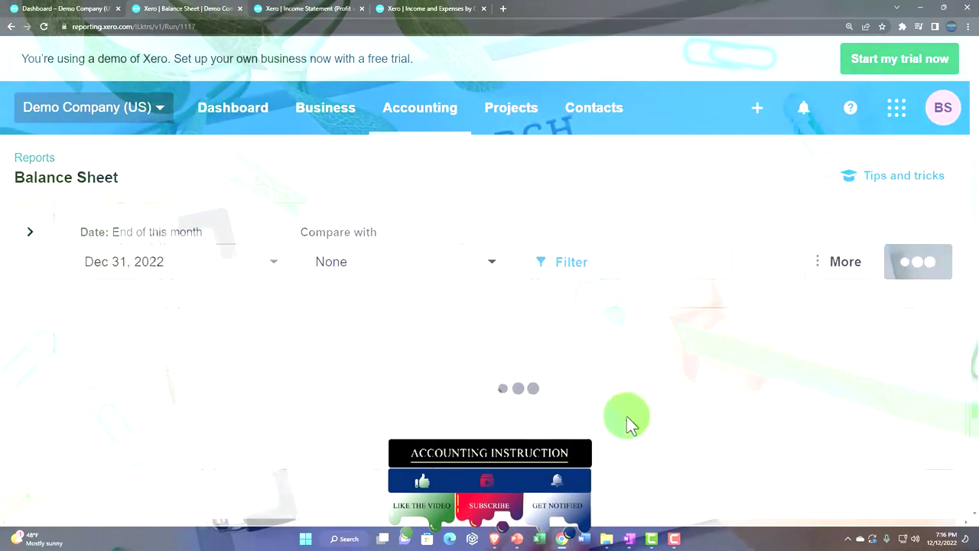
pyautogui.scroll(-5, 625, 425)
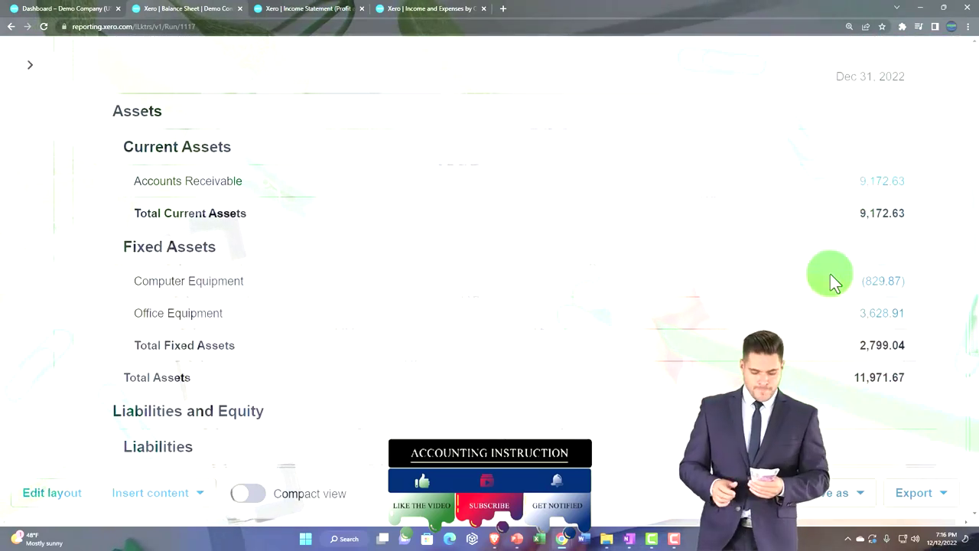
pyautogui.scroll(-3, 803, 349)
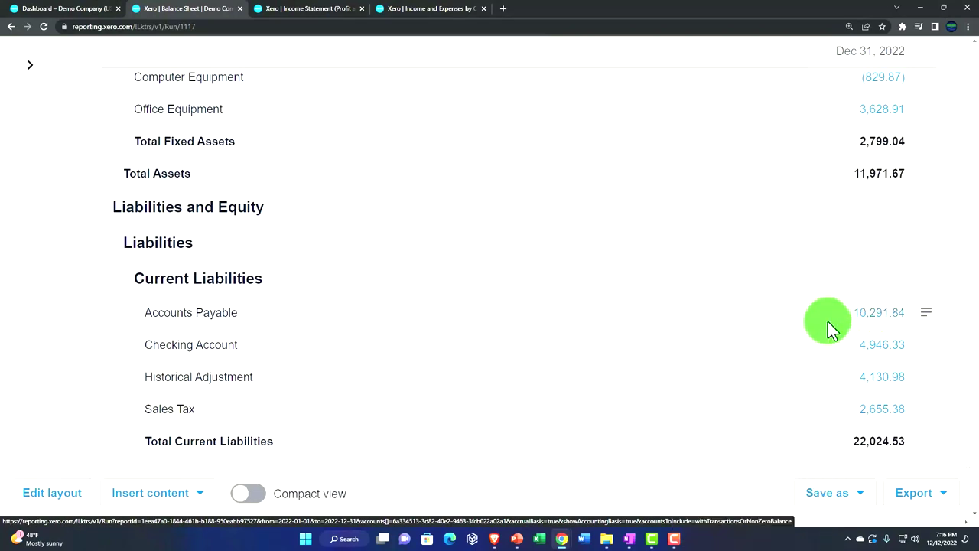
# Return to the 2022 Income-only Income and Expenses by Contact report via the Income Statement, scrolled to the top
pyautogui.click(433, 17)
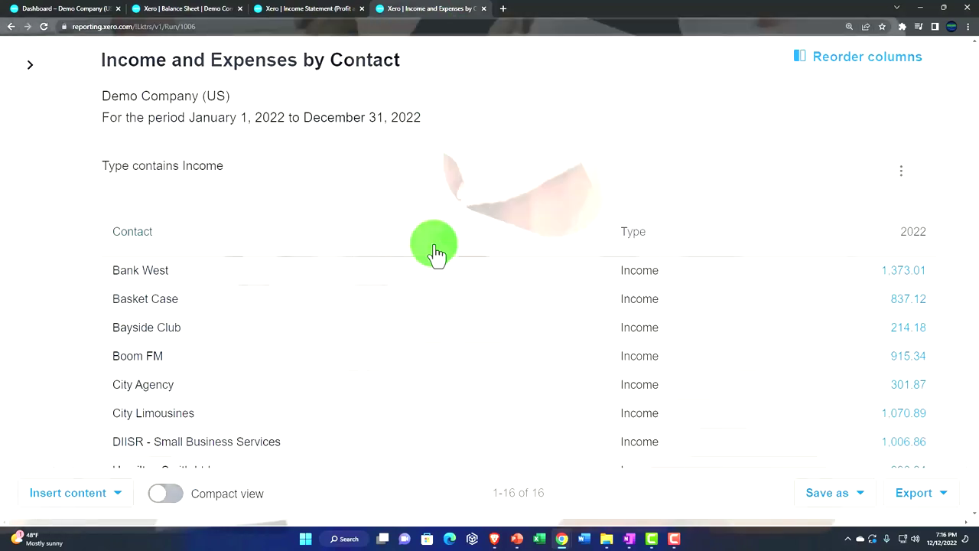
pyautogui.click(323, 11)
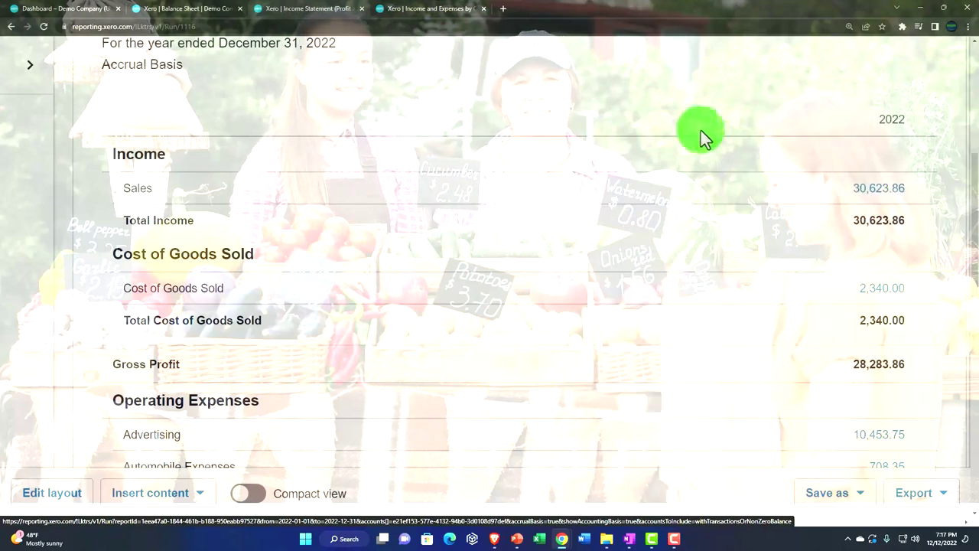
pyautogui.click(421, 11)
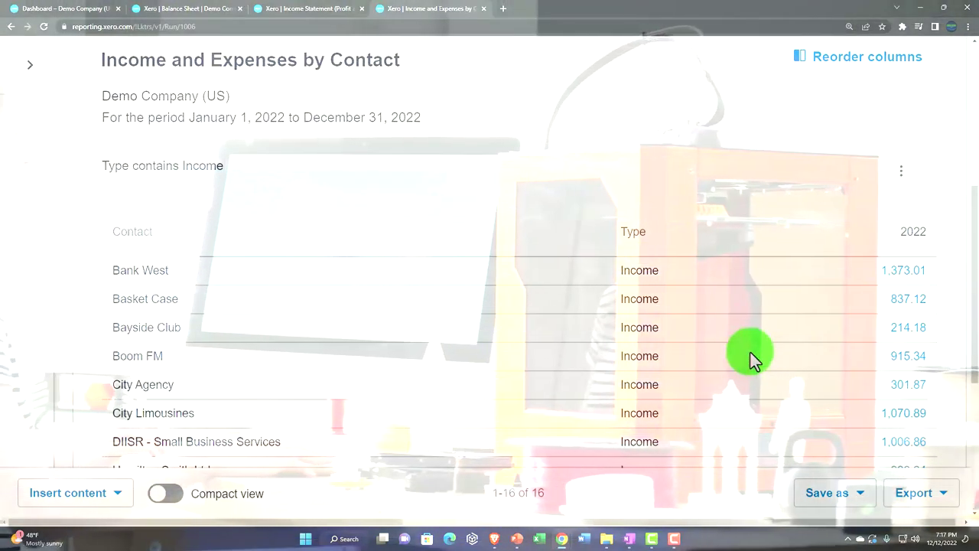
pyautogui.scroll(3, 749, 354)
pyautogui.scroll(2, 707, 402)
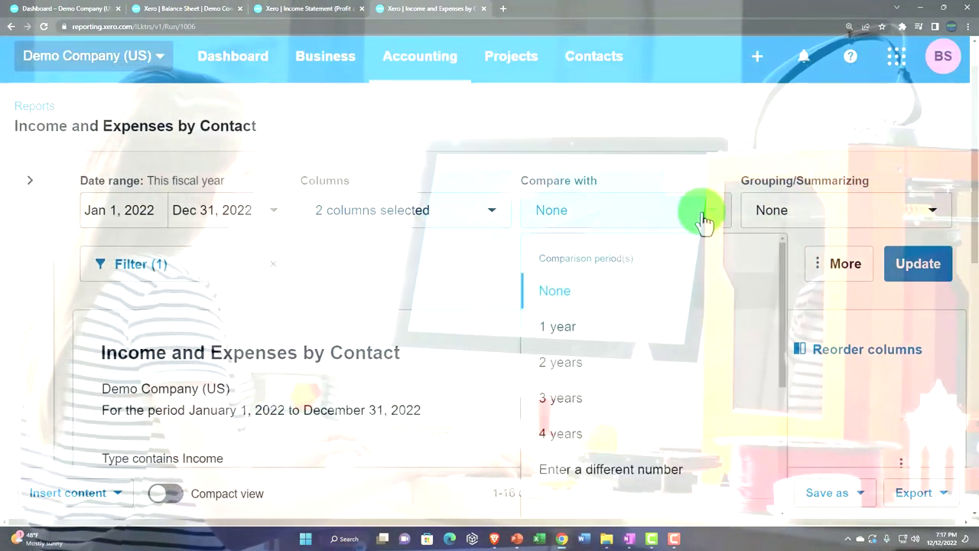
# Compare 2022 contact income with 2021, then drill into Basket Case's 837.12 income transactions
pyautogui.click(562, 332)
pyautogui.click(901, 273)
pyautogui.scroll(-3, 628, 329)
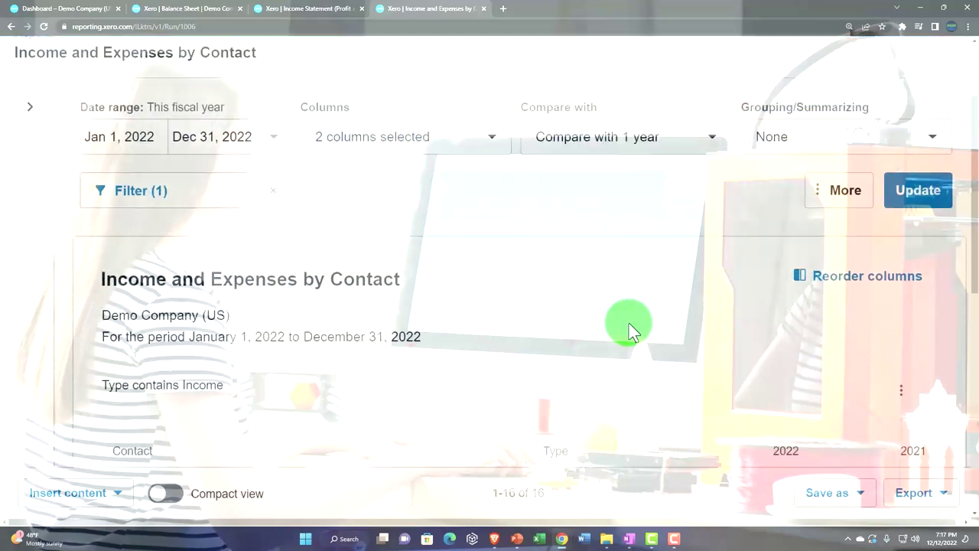
pyautogui.scroll(-5, 630, 328)
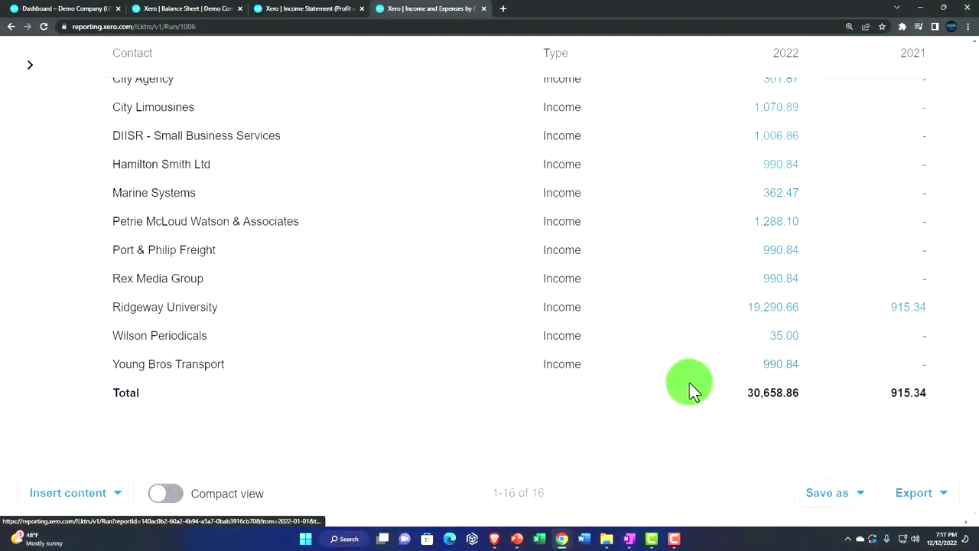
pyautogui.scroll(5, 687, 384)
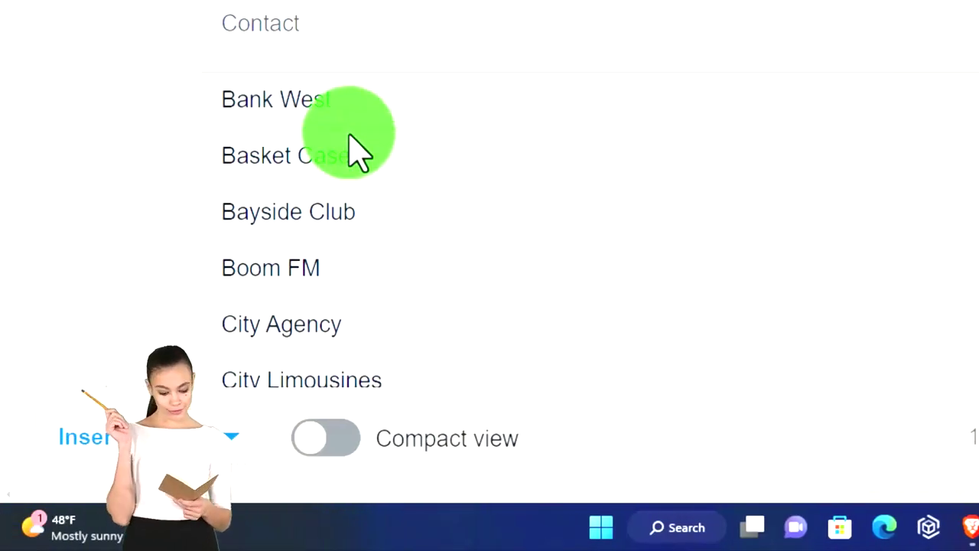
pyautogui.click(359, 147)
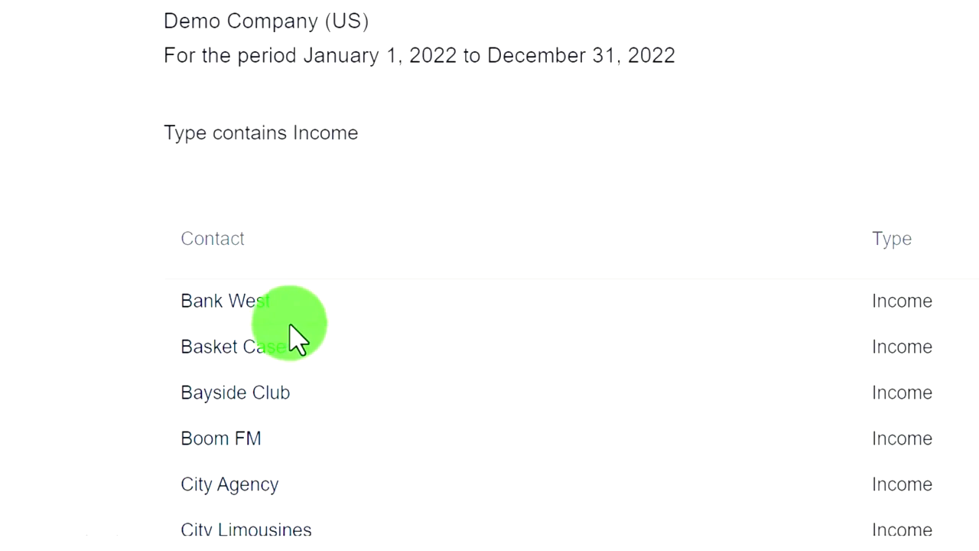
pyautogui.click(297, 341)
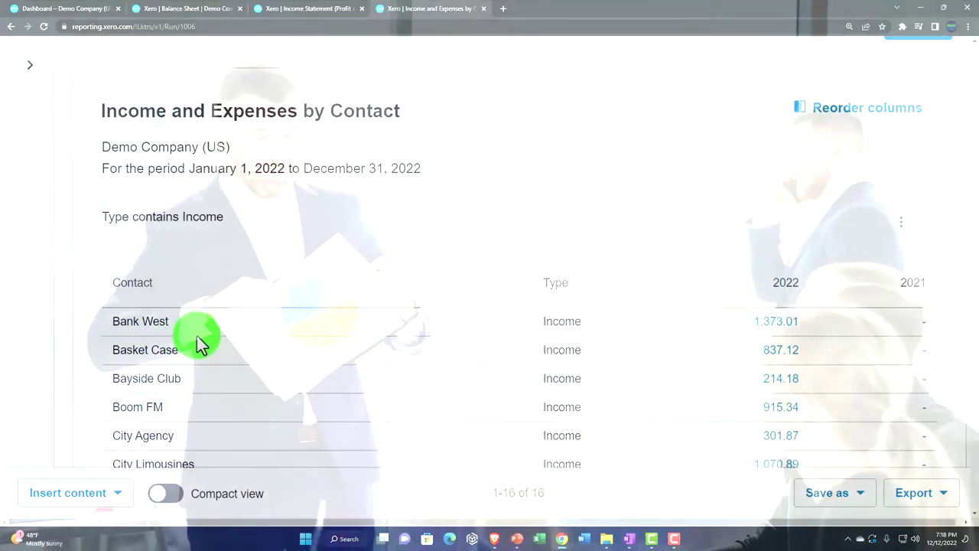
pyautogui.scroll(2, 359, 197)
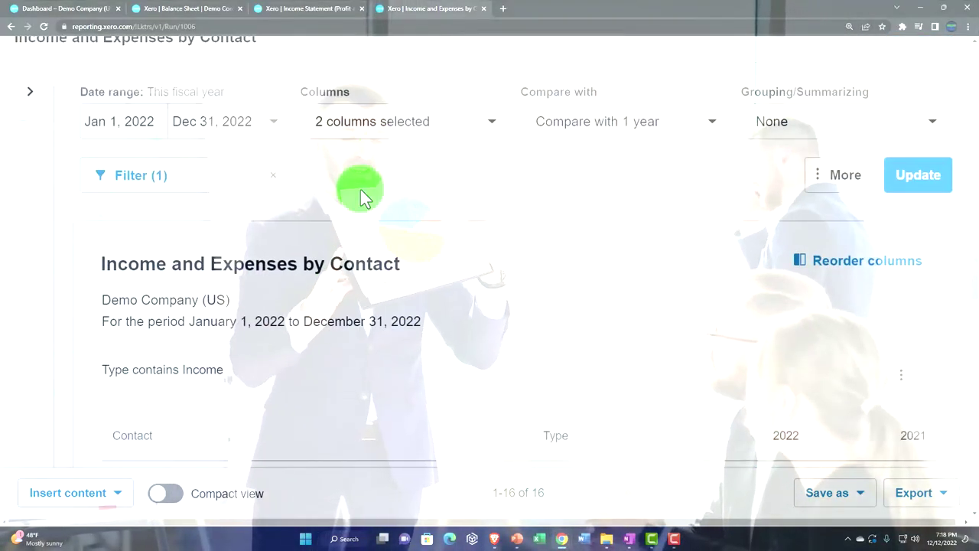
pyautogui.rightClick(427, 12)
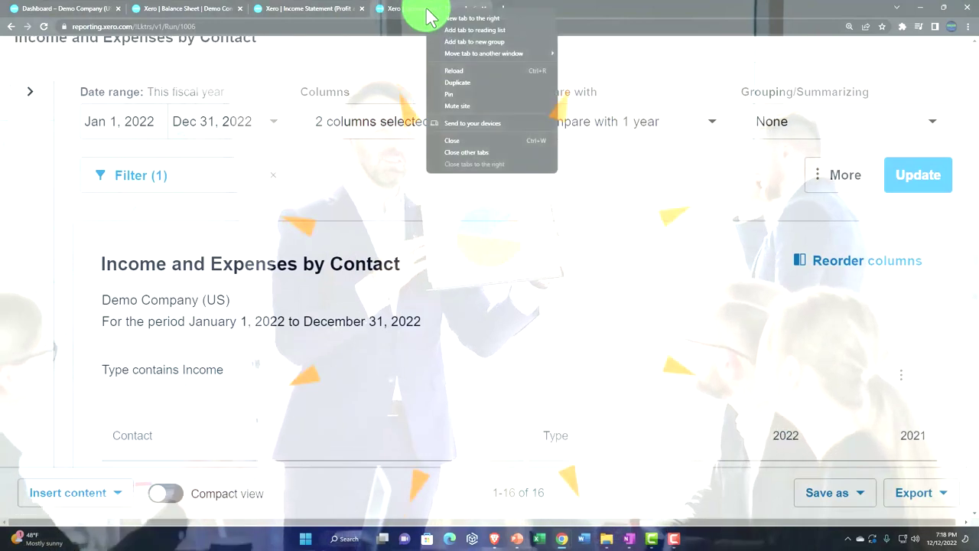
pyautogui.click(453, 82)
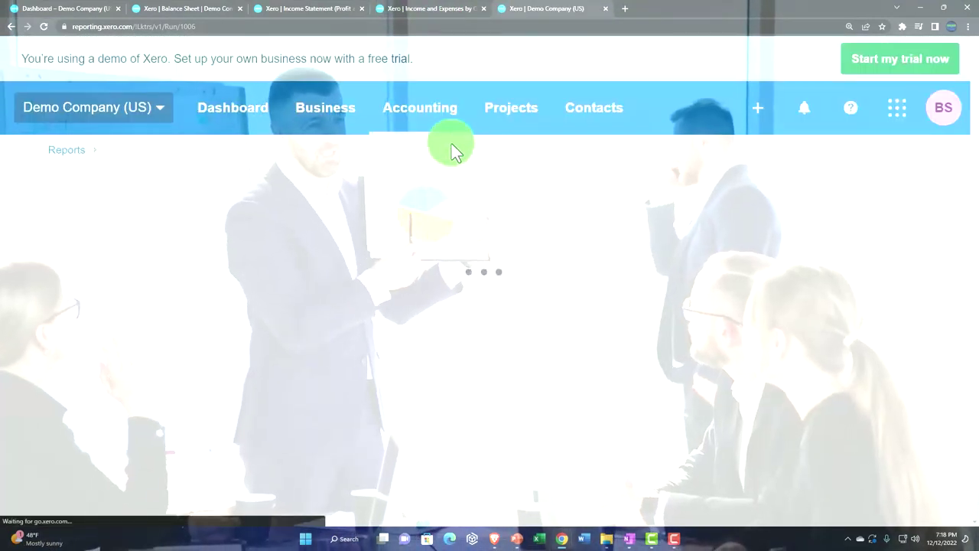
pyautogui.click(438, 122)
pyautogui.click(416, 202)
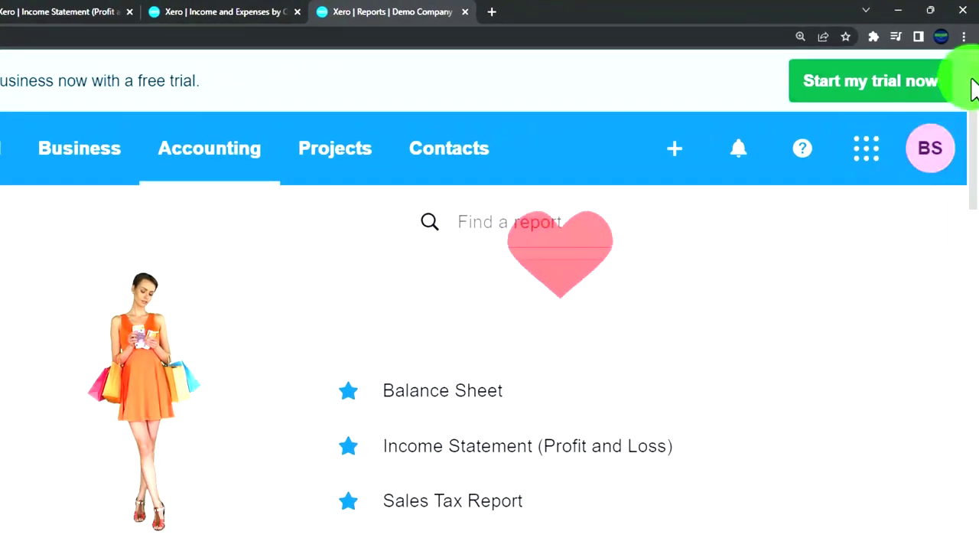
pyautogui.scroll(-15, 939, 476)
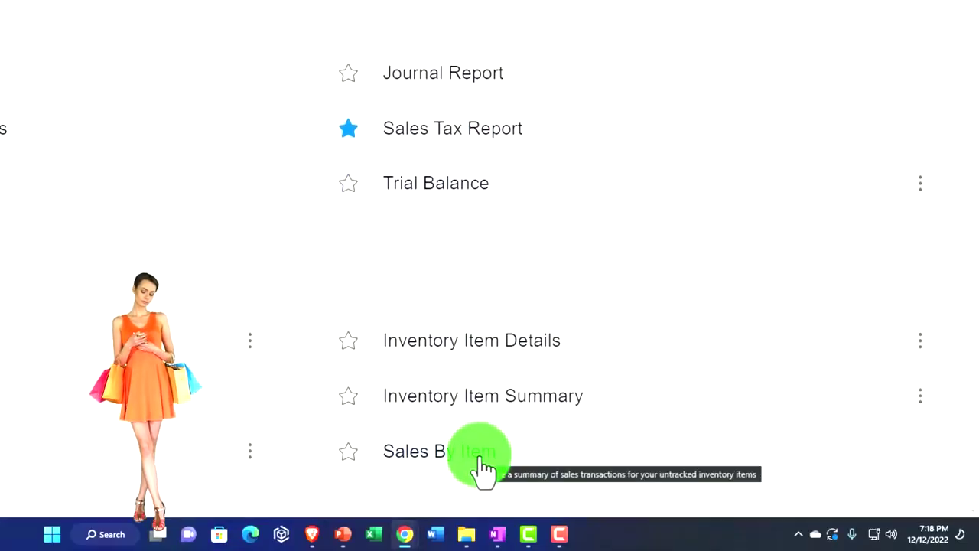
pyautogui.moveTo(970, 402); pyautogui.dragTo(955, 4)
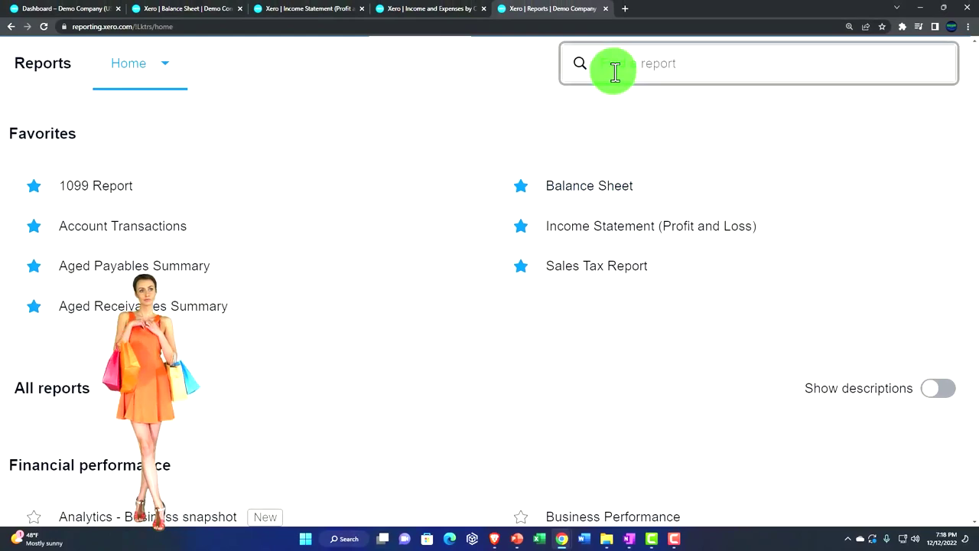
# Search the reports for 'sales' and open Sales By Item
pyautogui.click(615, 71)
pyautogui.write('sales')
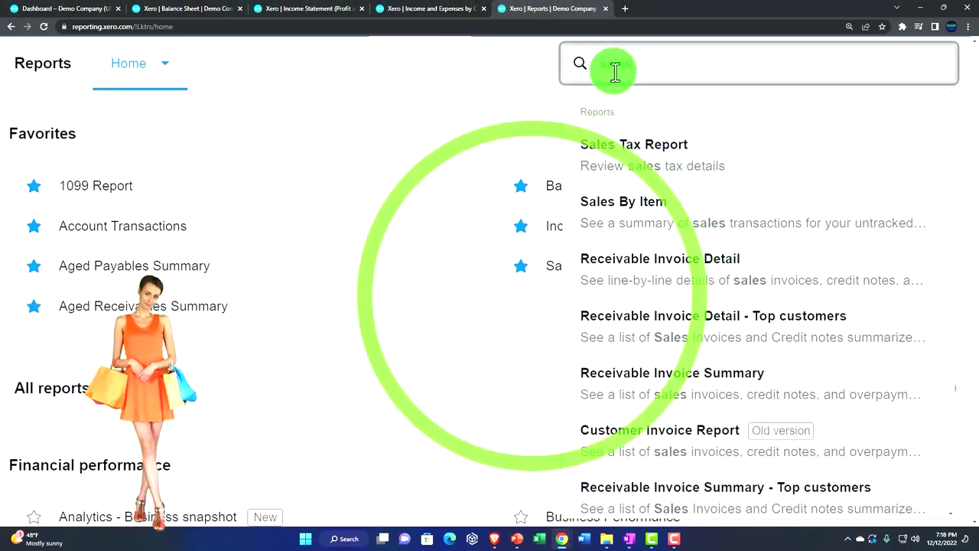
pyautogui.click(658, 214)
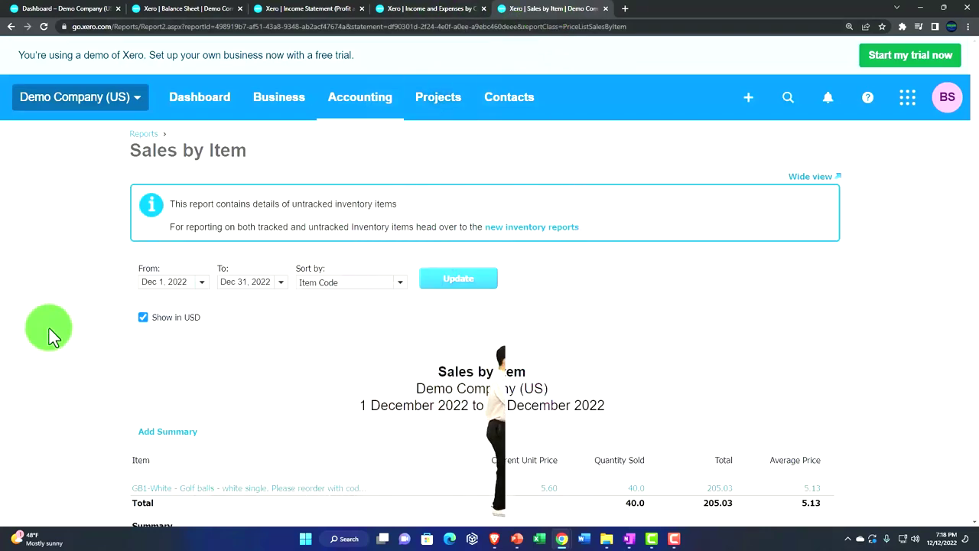
# Set the Sales by Item report's start date back to Jan 1, 2022
pyautogui.scroll(-1, 42, 367)
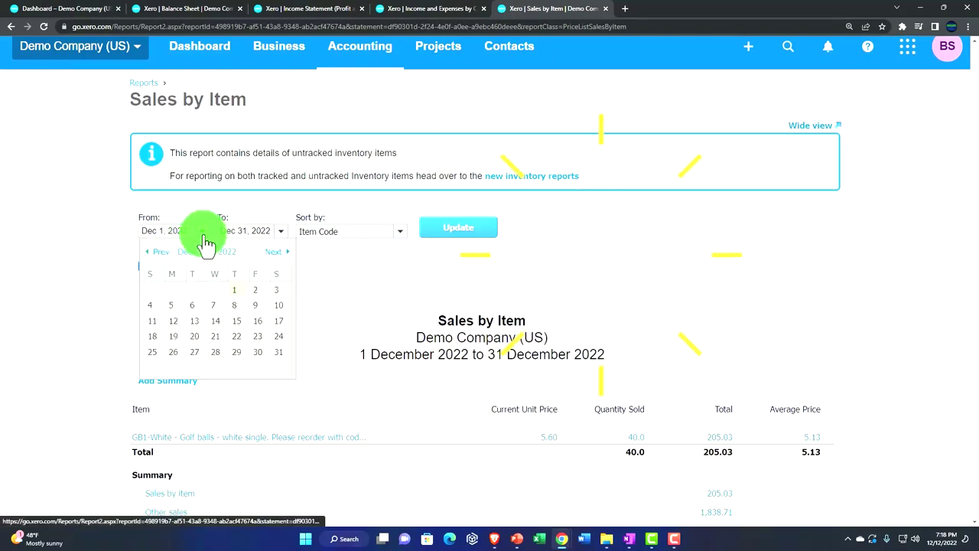
pyautogui.click(157, 252)
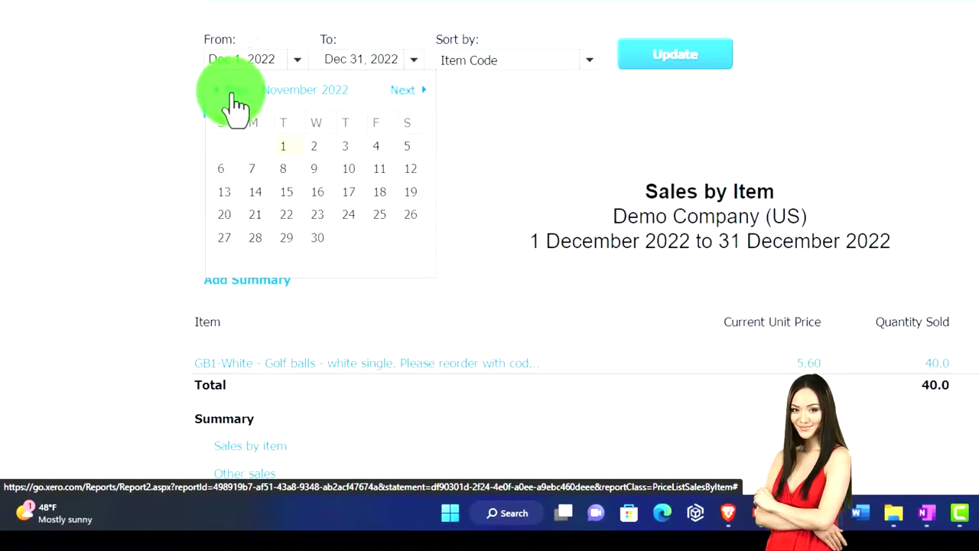
pyautogui.click(229, 90)
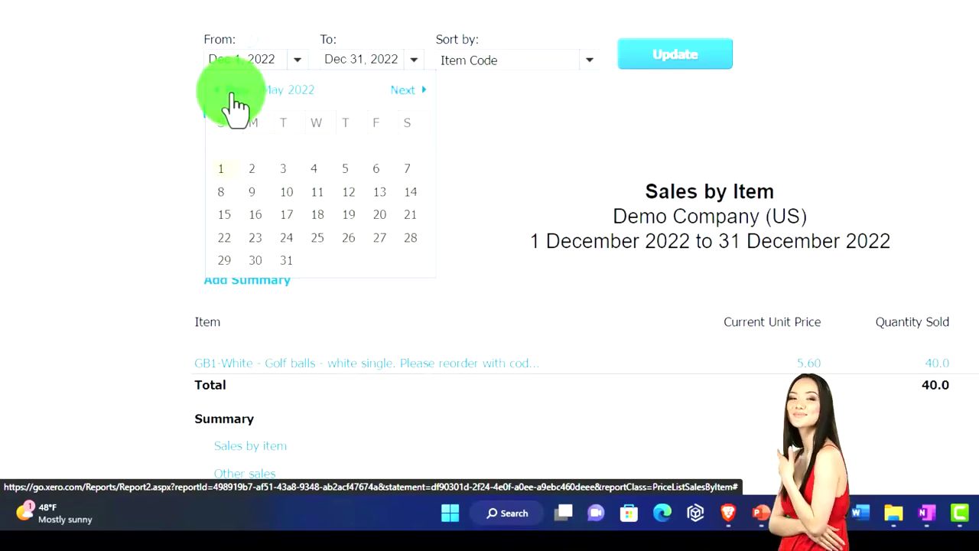
pyautogui.click(231, 91)
pyautogui.click(231, 92)
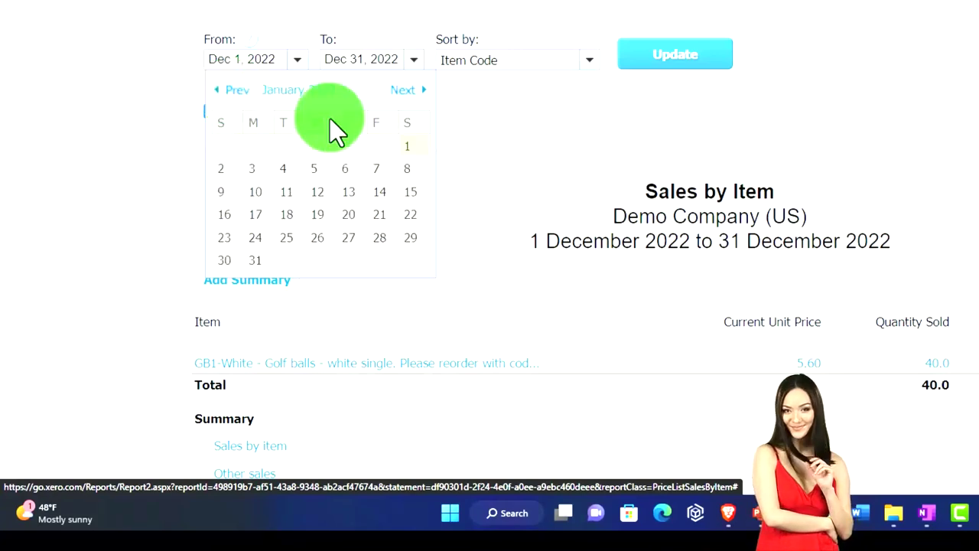
pyautogui.click(419, 147)
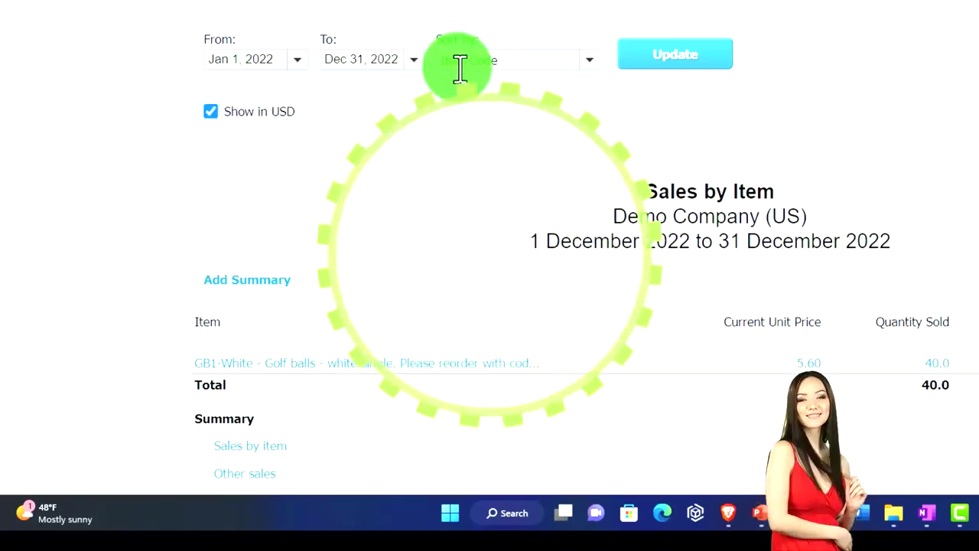
# Sort the report by Description, rerun it, and zoom the page to 175%
pyautogui.click(587, 76)
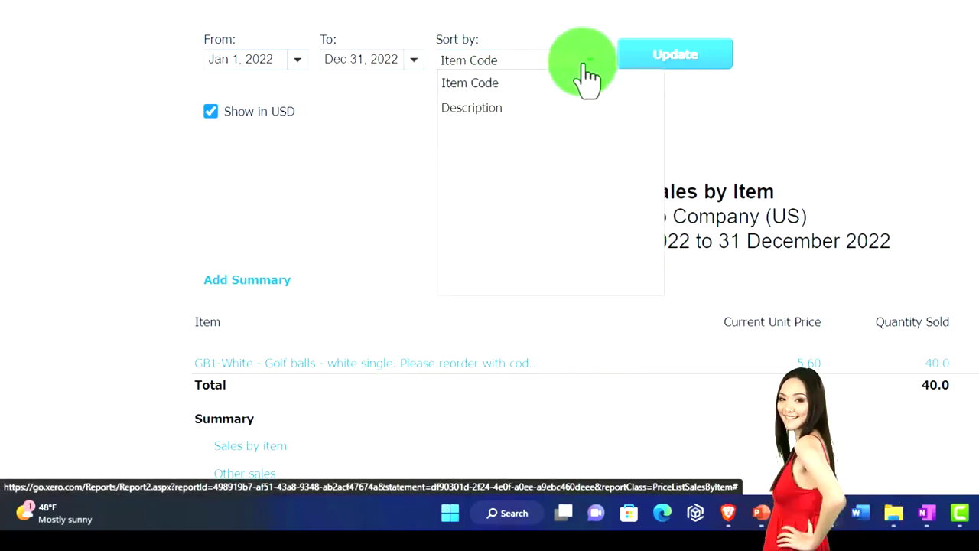
pyautogui.click(527, 107)
pyautogui.click(650, 55)
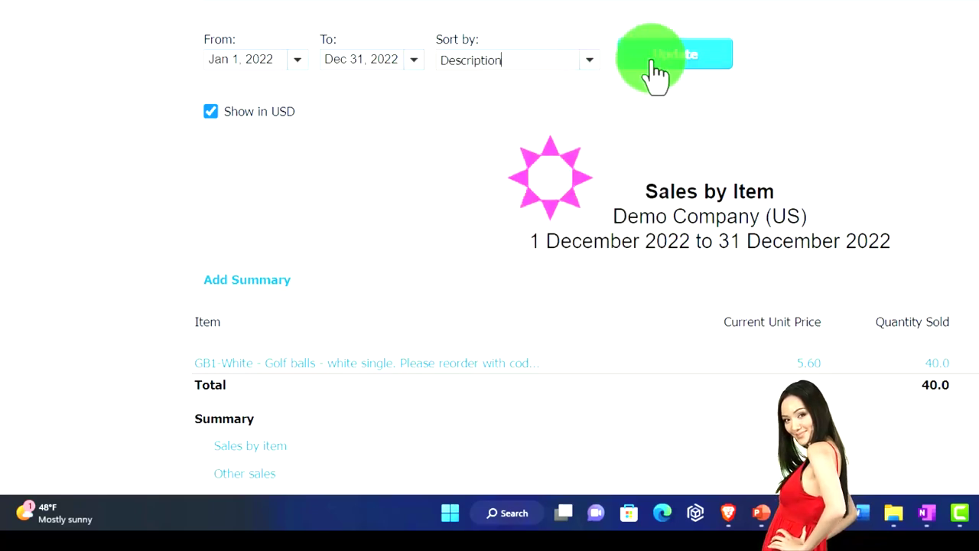
pyautogui.scroll(-3, 118, 264)
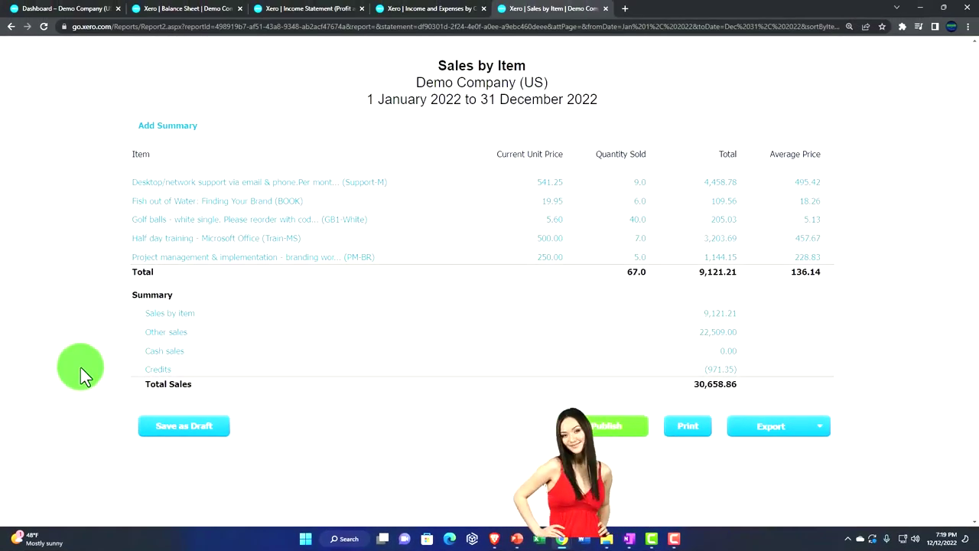
pyautogui.hotkey('ctrl', '+')
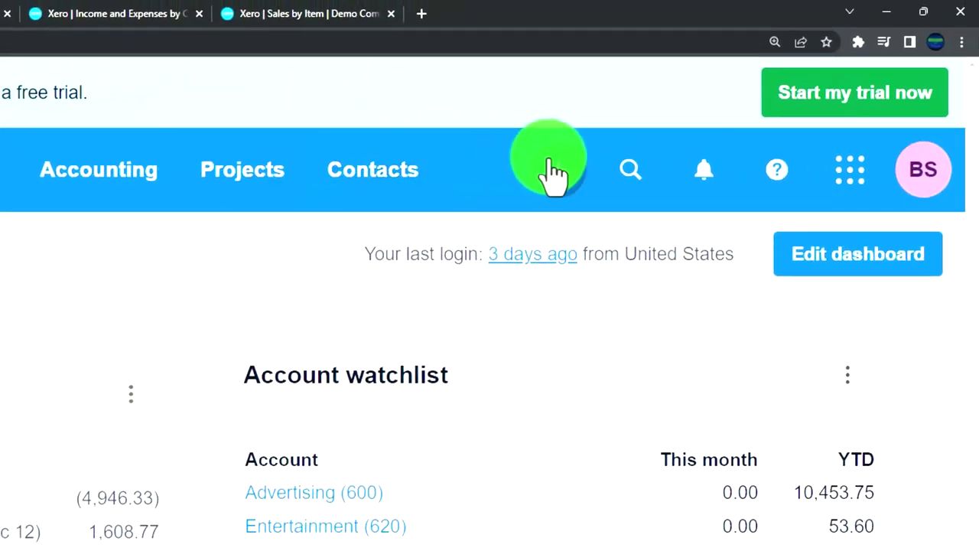
# Start a new invoice with a GB1-White golf balls line at 5.60 to 400 - Sales
pyautogui.click(670, 108)
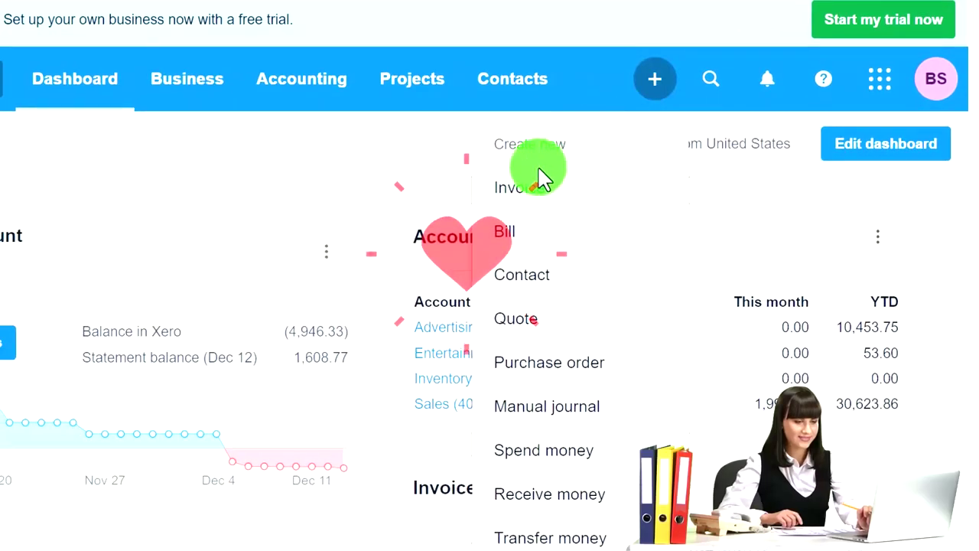
pyautogui.click(570, 200)
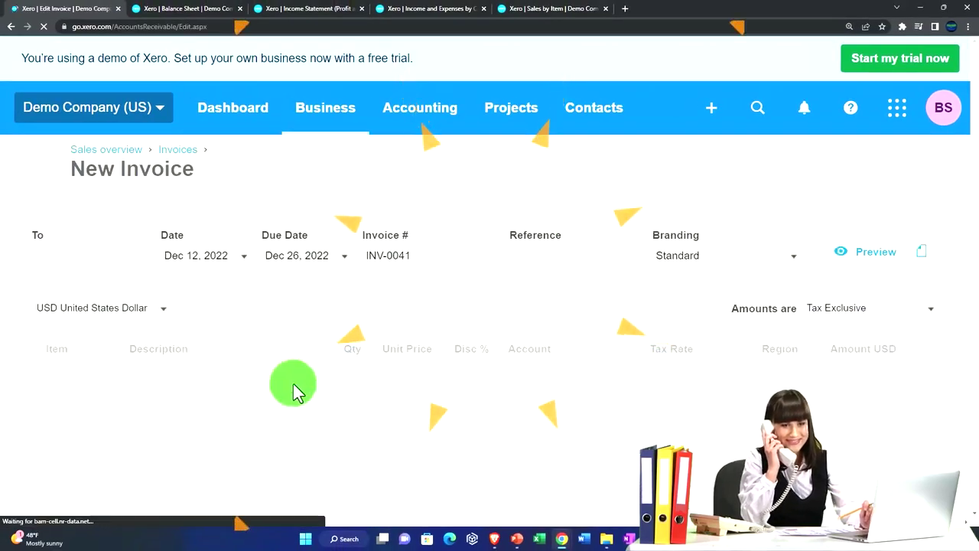
pyautogui.scroll(-2, 176, 344)
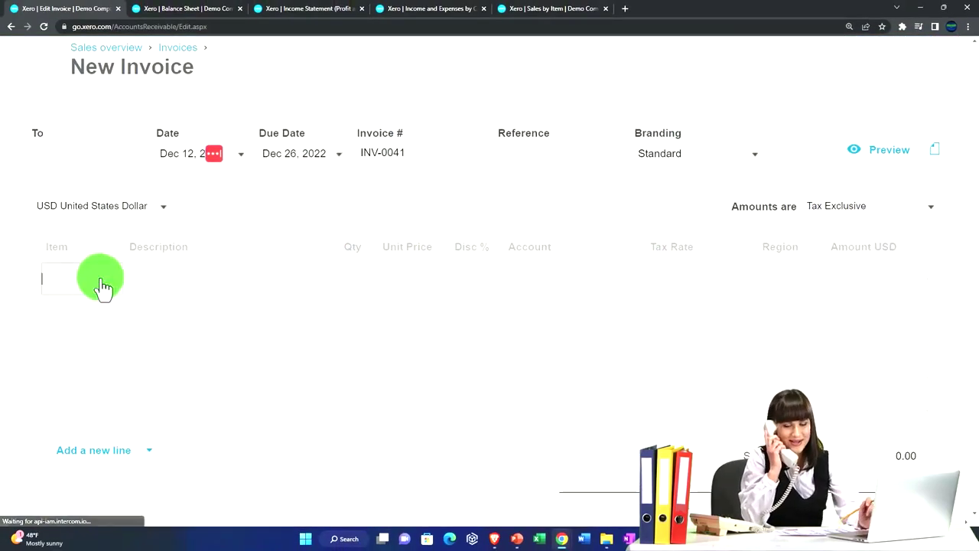
pyautogui.click(94, 279)
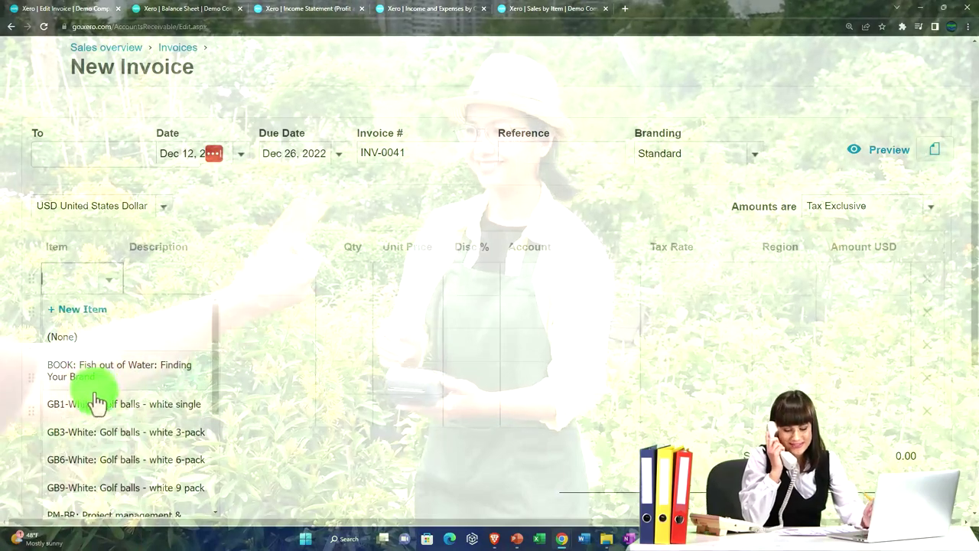
pyautogui.click(98, 403)
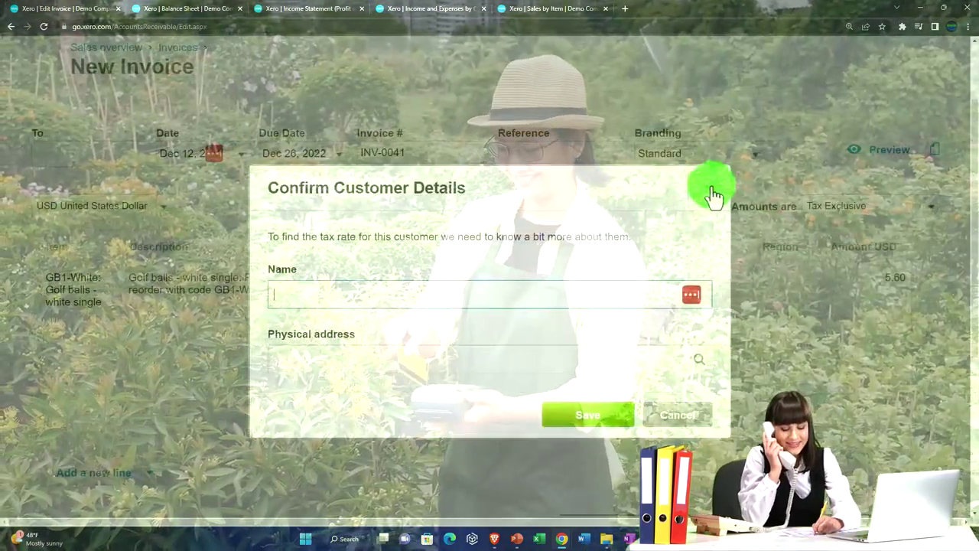
pyautogui.click(712, 191)
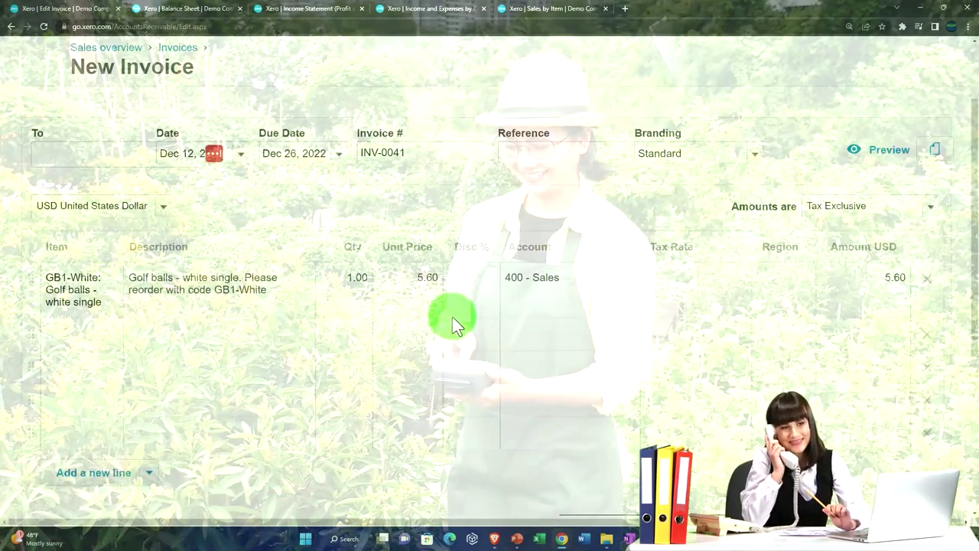
# Add a second invoice line 'Hours', quantity 3 at 50.00, then return to the Sales by Item report
pyautogui.click(78, 339)
pyautogui.click(172, 339)
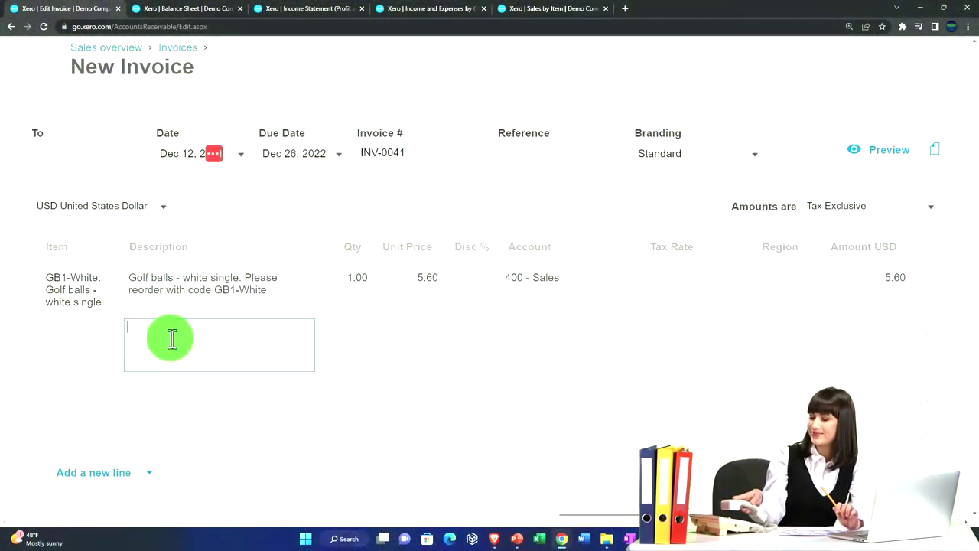
pyautogui.click(419, 329)
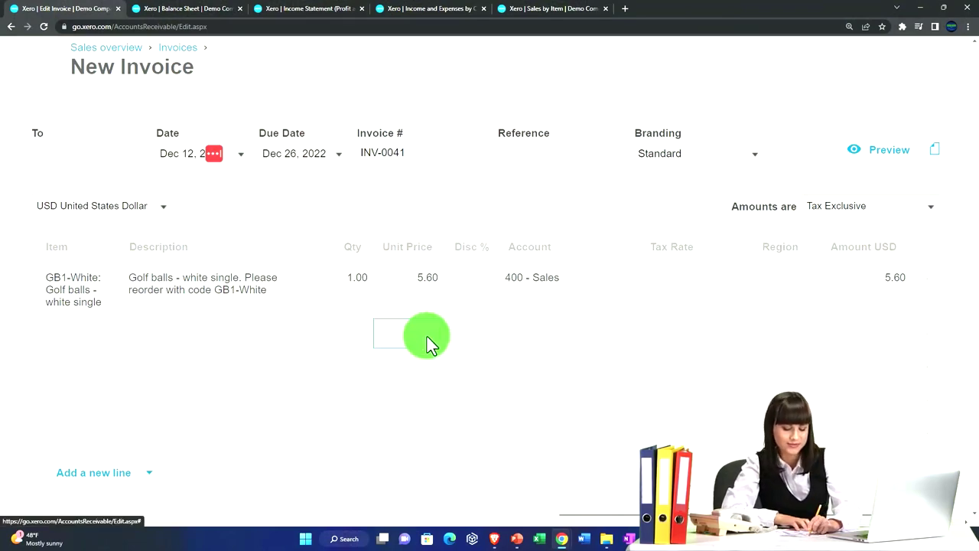
pyautogui.click(262, 336)
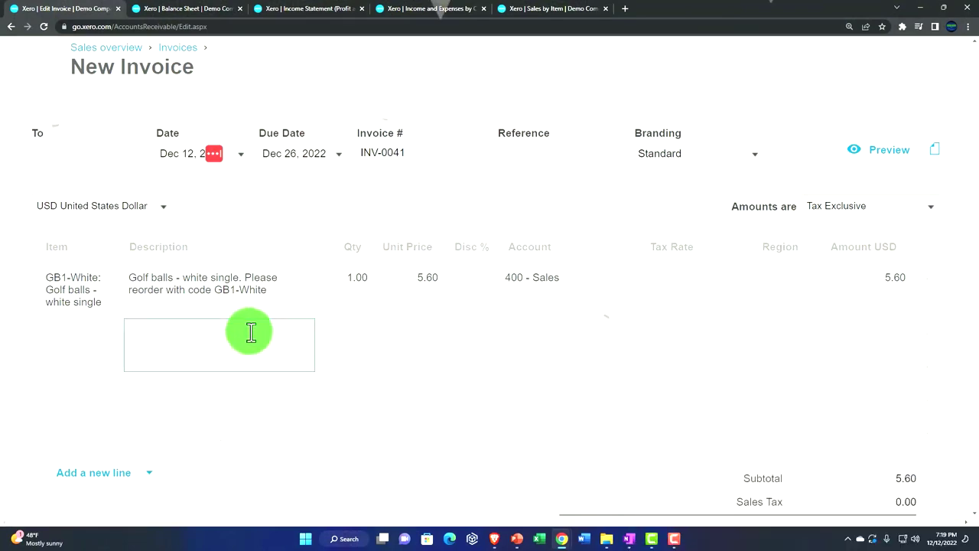
pyautogui.write('Hours')
pyautogui.press('Tab')
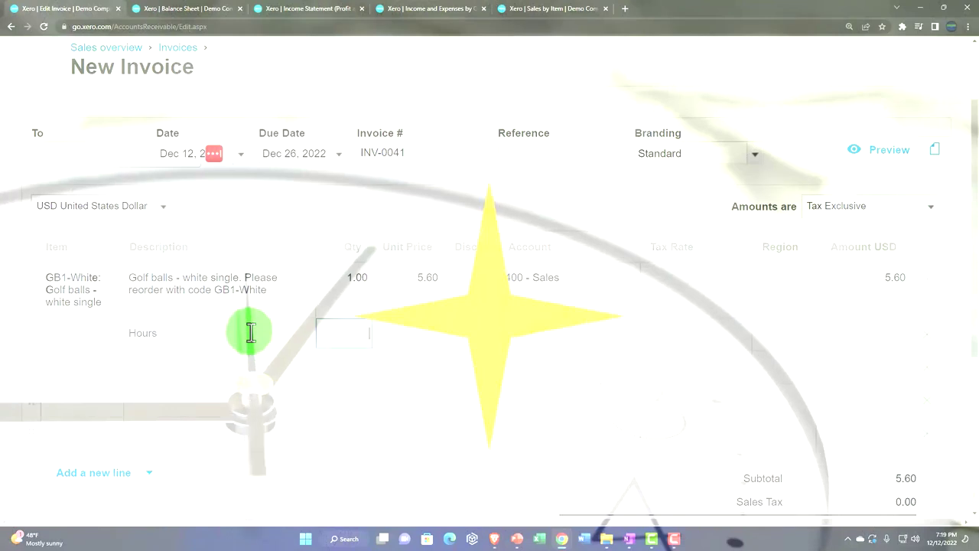
pyautogui.write('3')
pyautogui.press('Tab')
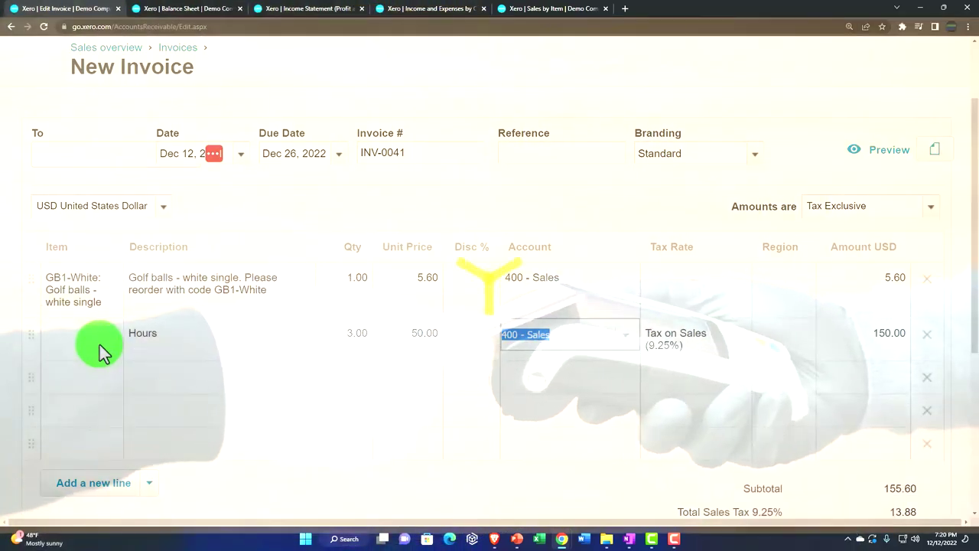
pyautogui.scroll(2, 777, 157)
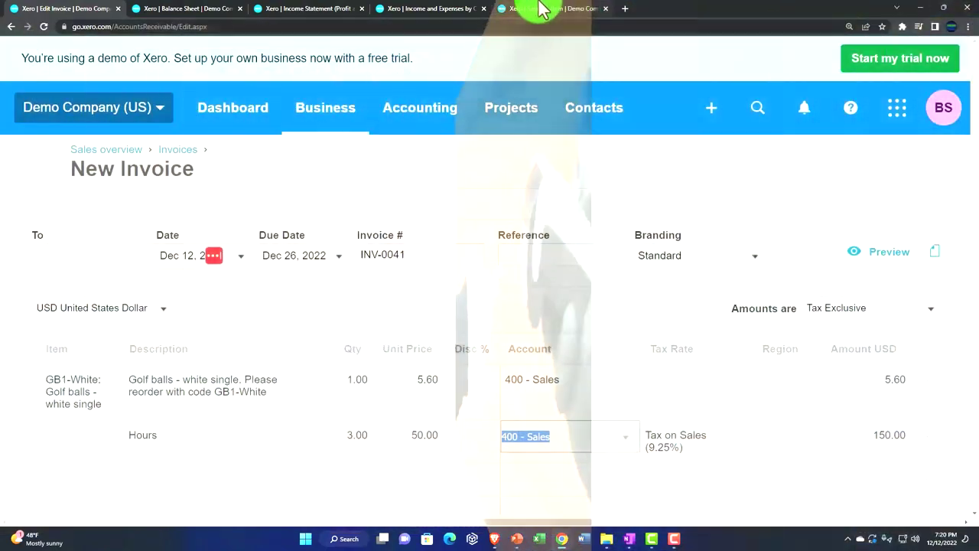
pyautogui.click(538, 8)
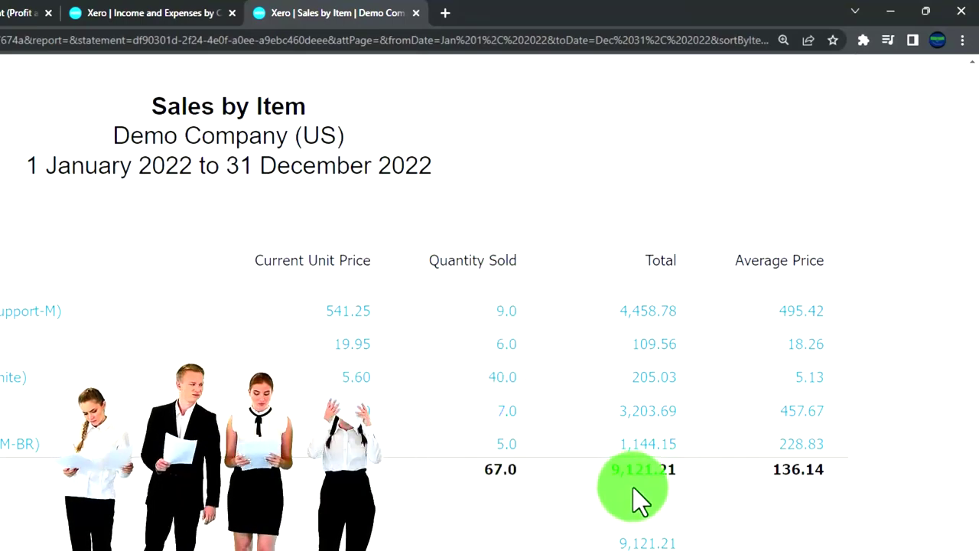
# Glance at the contact report and Income Statement, then drill into the 30,623.86 Sales figure
pyautogui.click(153, 13)
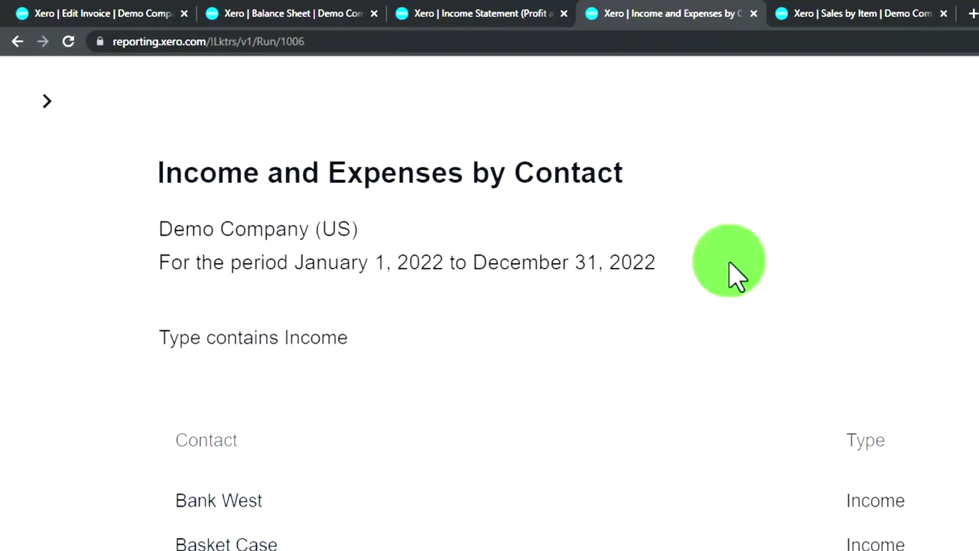
pyautogui.click(500, 17)
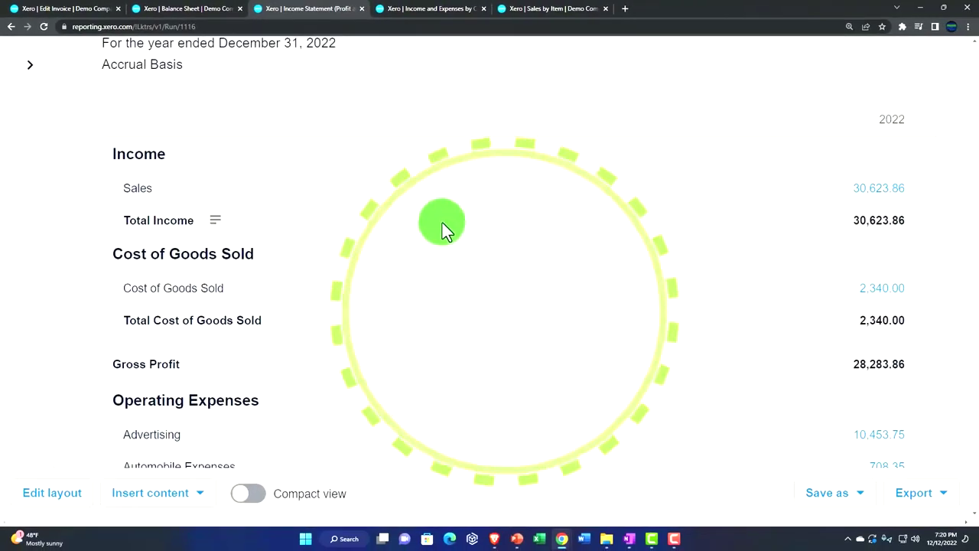
pyautogui.scroll(2, 444, 225)
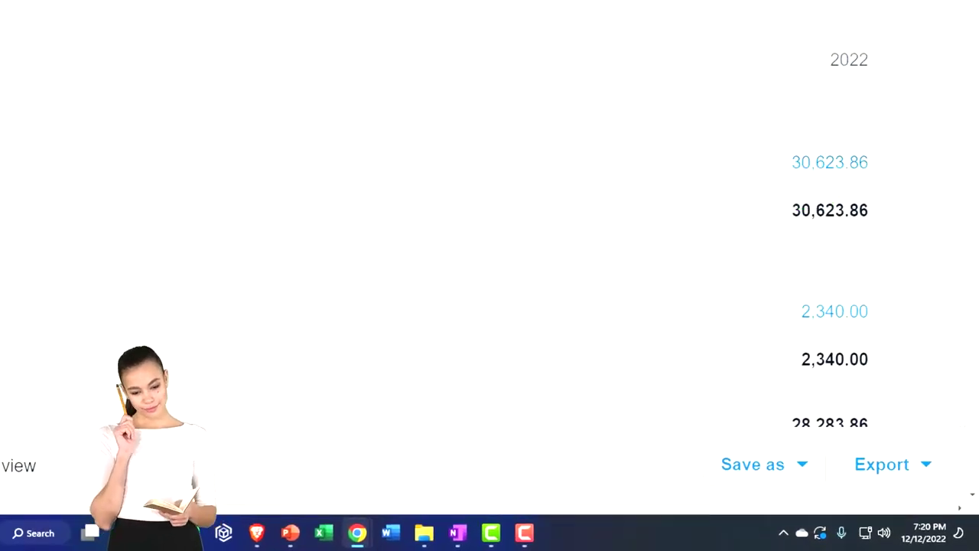
pyautogui.click(800, 165)
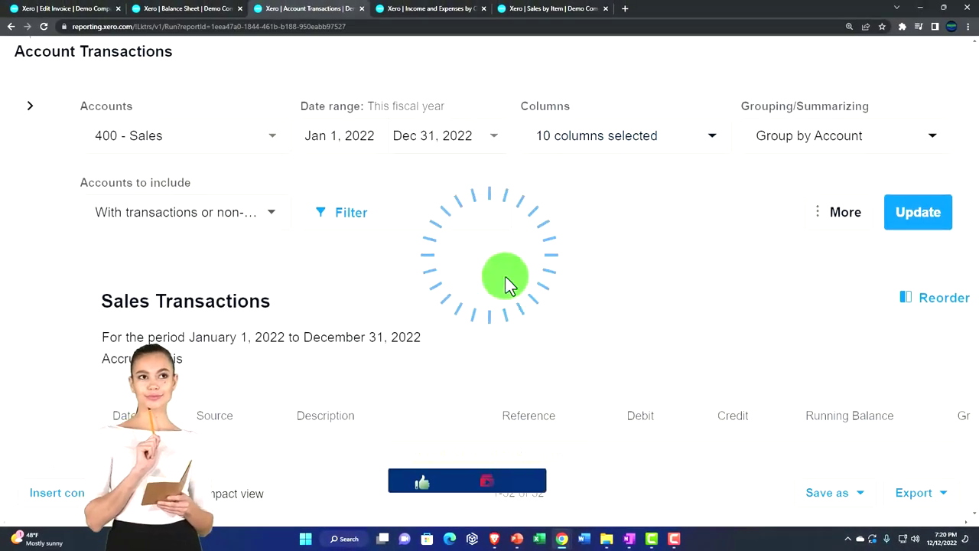
pyautogui.scroll(-4, 508, 285)
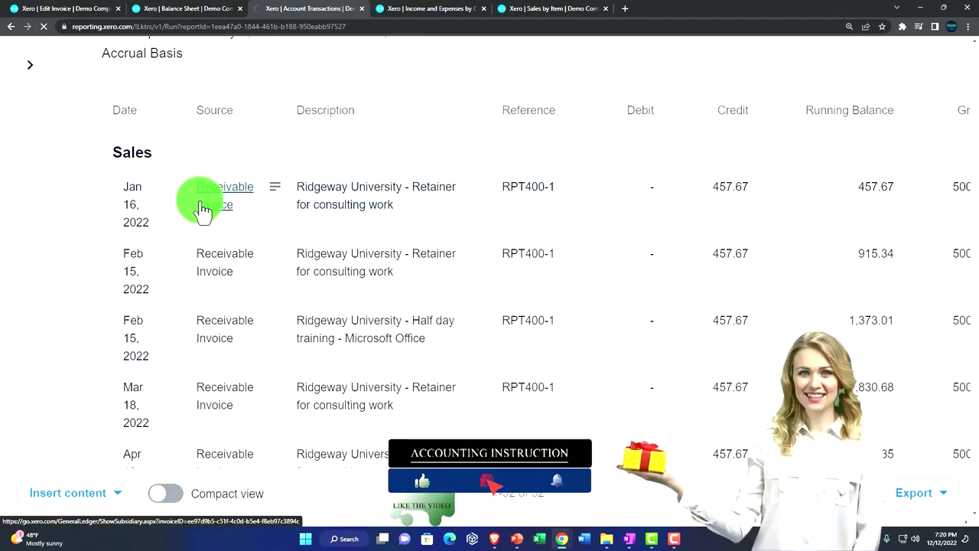
pyautogui.click(205, 208)
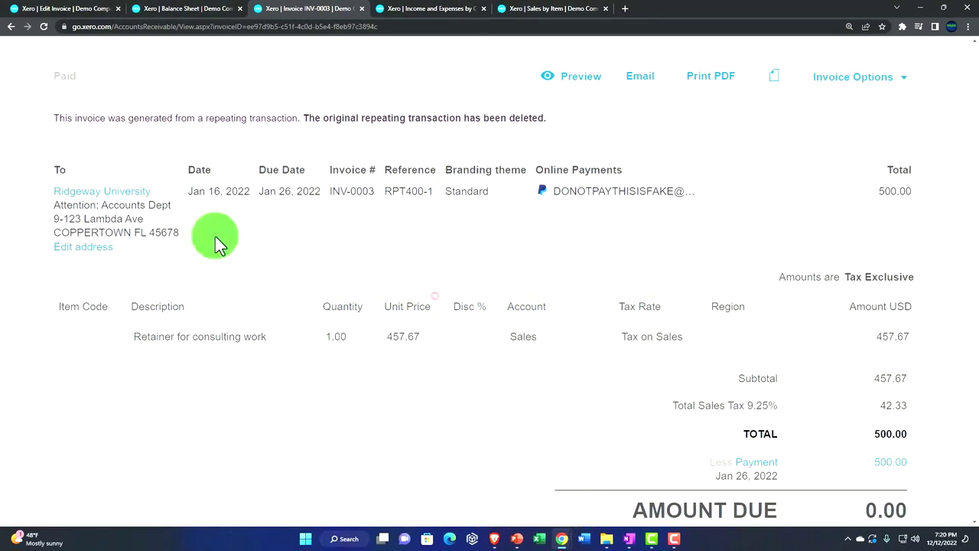
pyautogui.click(11, 29)
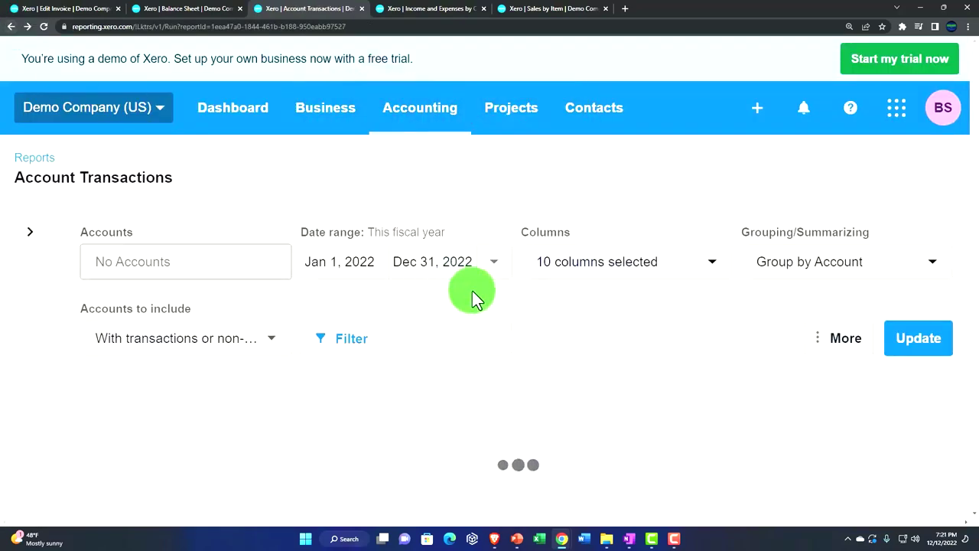
pyautogui.click(629, 540)
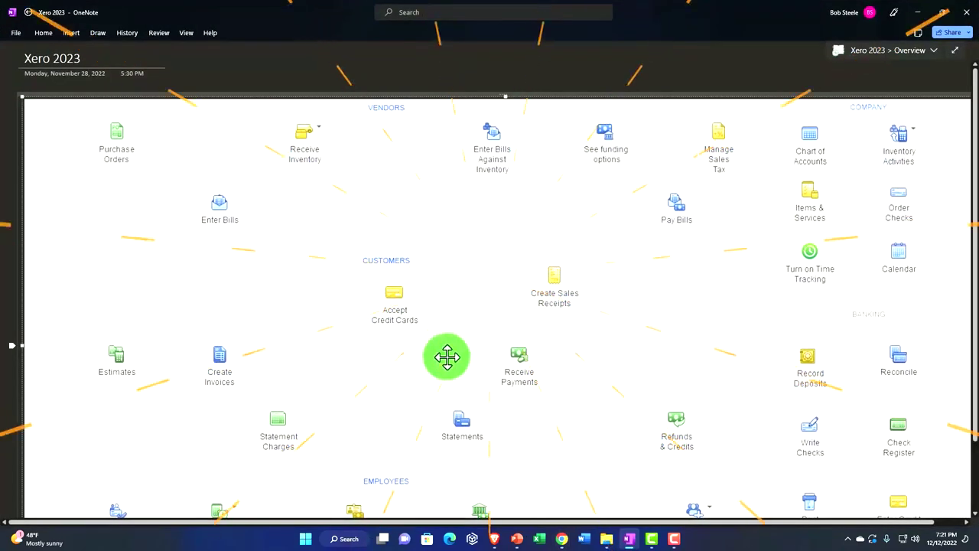
pyautogui.scroll(-2, 419, 351)
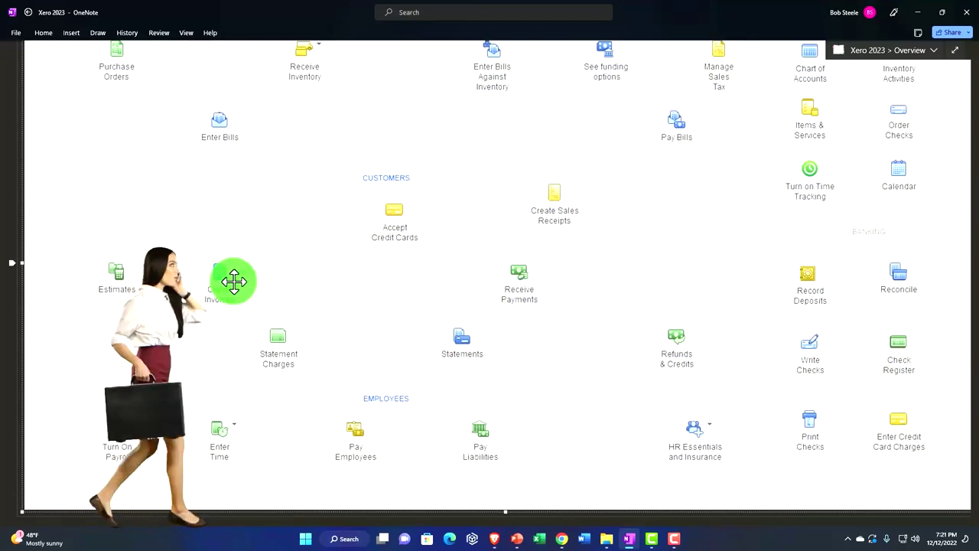
pyautogui.click(923, 17)
# Scroll the current page, then view the Sales by Item and Income and Expenses by Contact reports
pyautogui.scroll(-2, 711, 300)
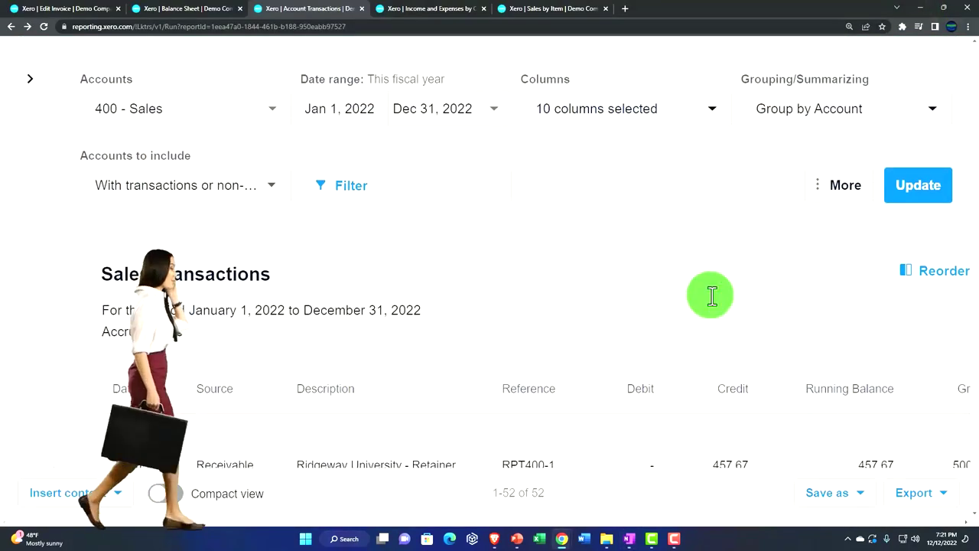
pyautogui.scroll(-1, 711, 296)
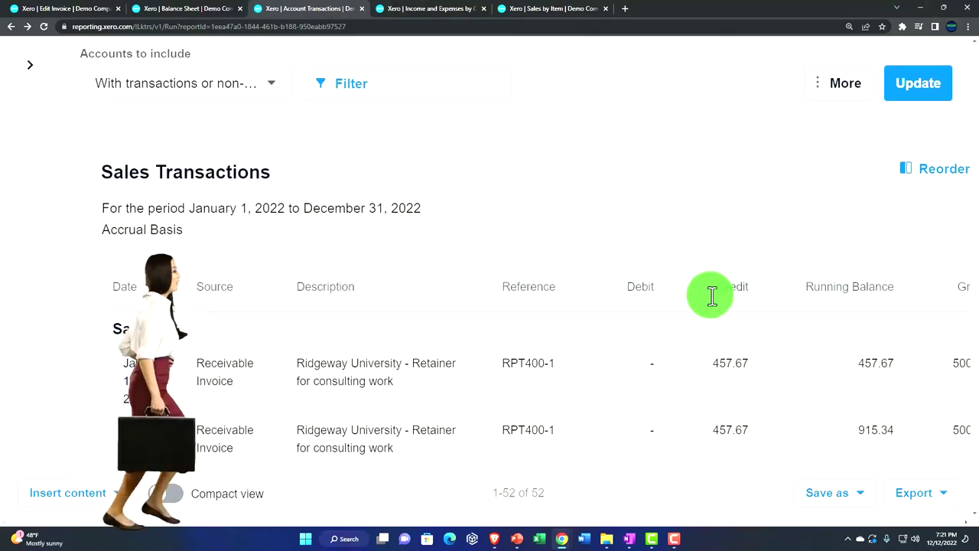
pyautogui.scroll(-2, 712, 304)
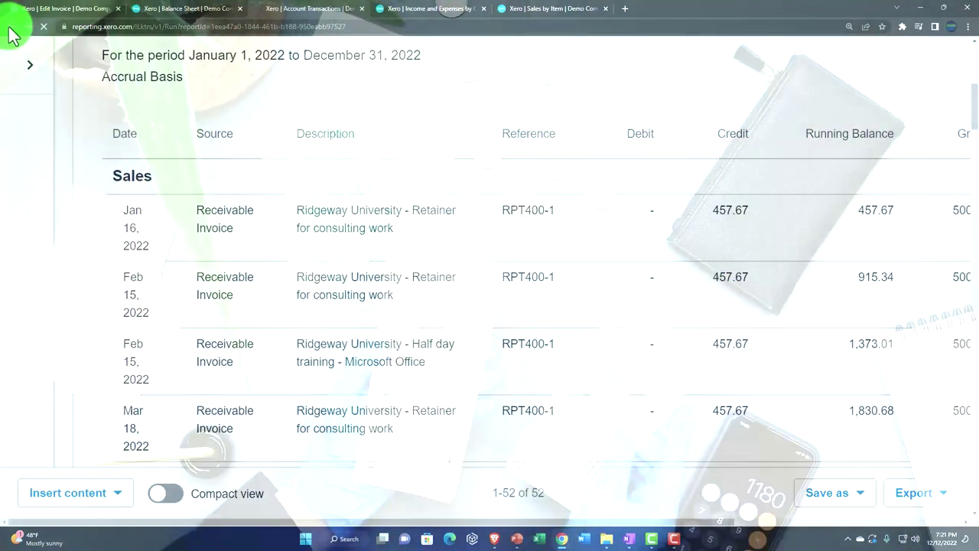
pyautogui.click(535, 9)
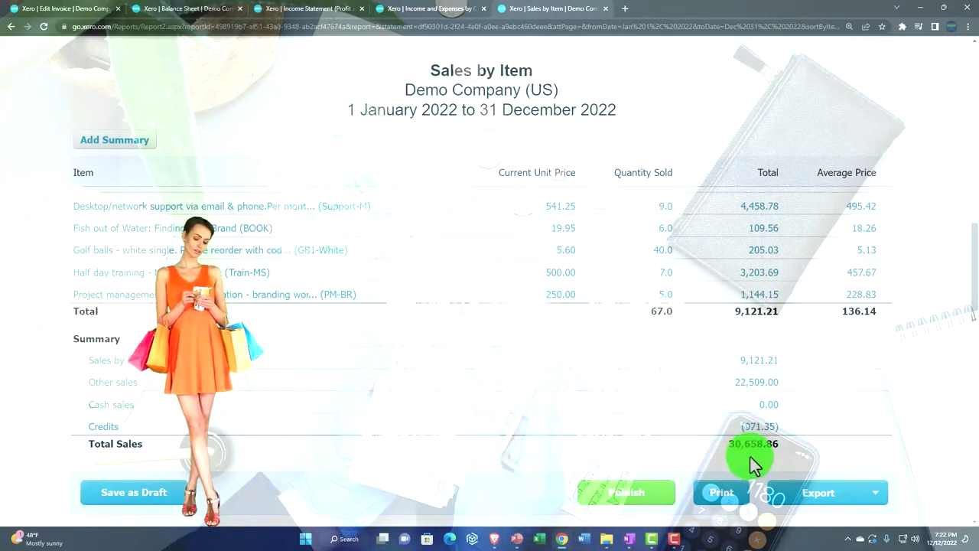
pyautogui.click(442, 9)
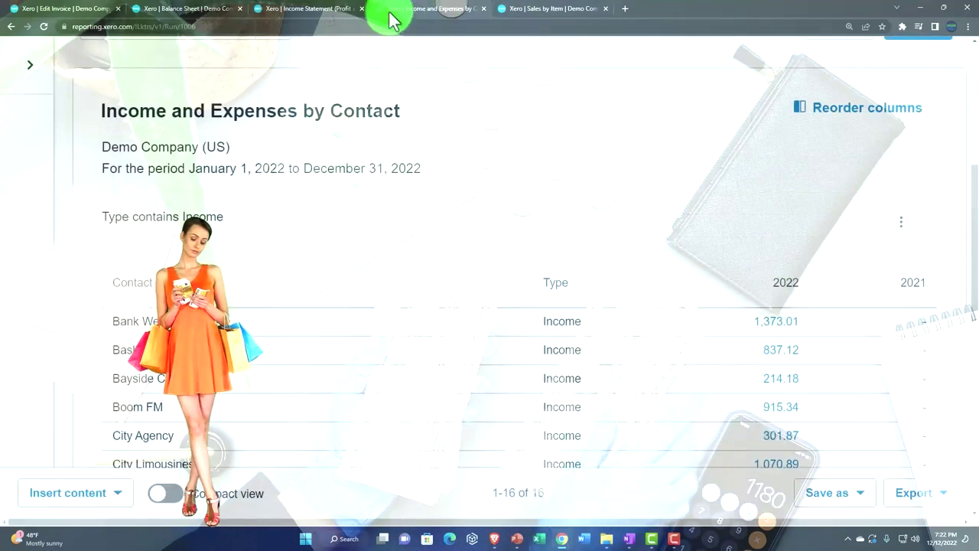
# Scroll through the Income Statement, then return to the Sales by Item report totalling 9,121.21
pyautogui.click(323, 9)
pyautogui.scroll(-3, 548, 353)
pyautogui.scroll(-1, 548, 353)
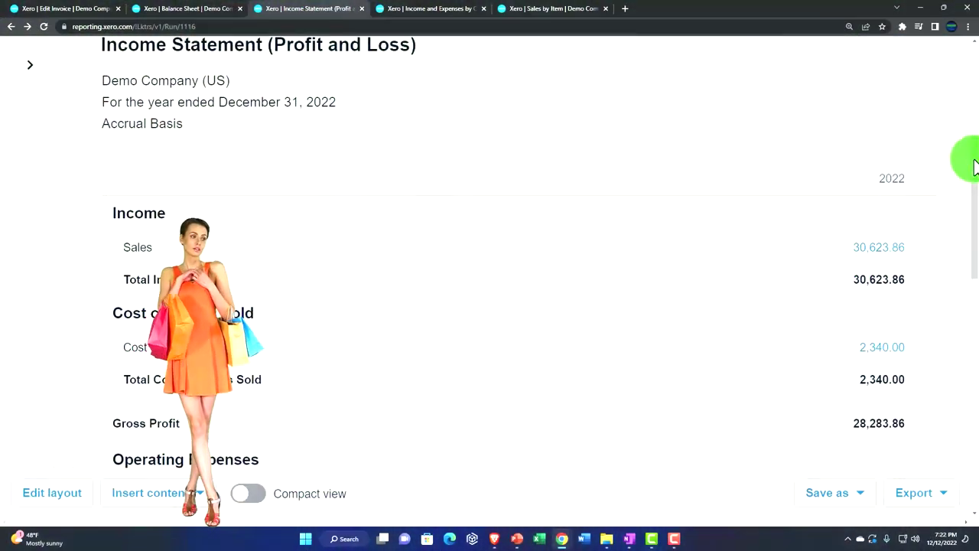
pyautogui.moveTo(974, 164); pyautogui.dragTo(972, 411)
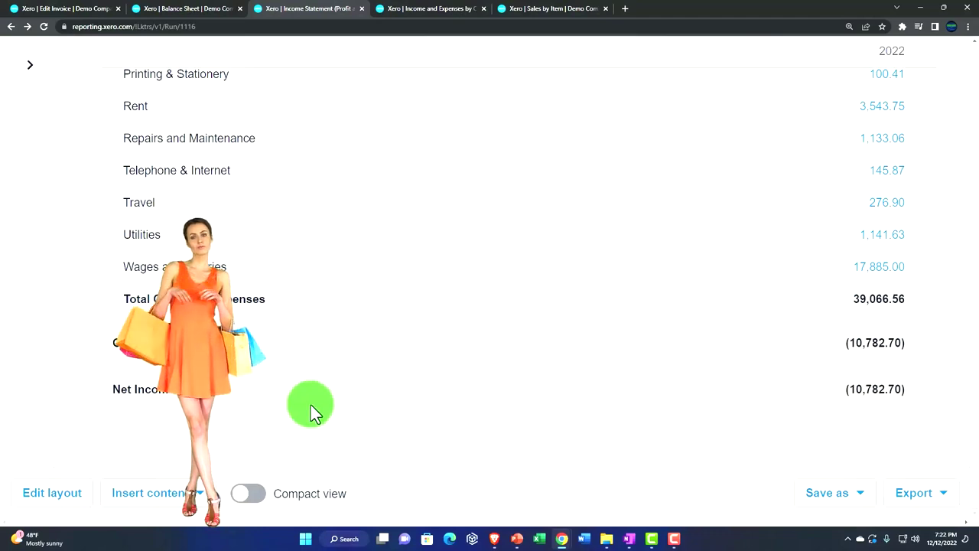
pyautogui.scroll(15, 316, 371)
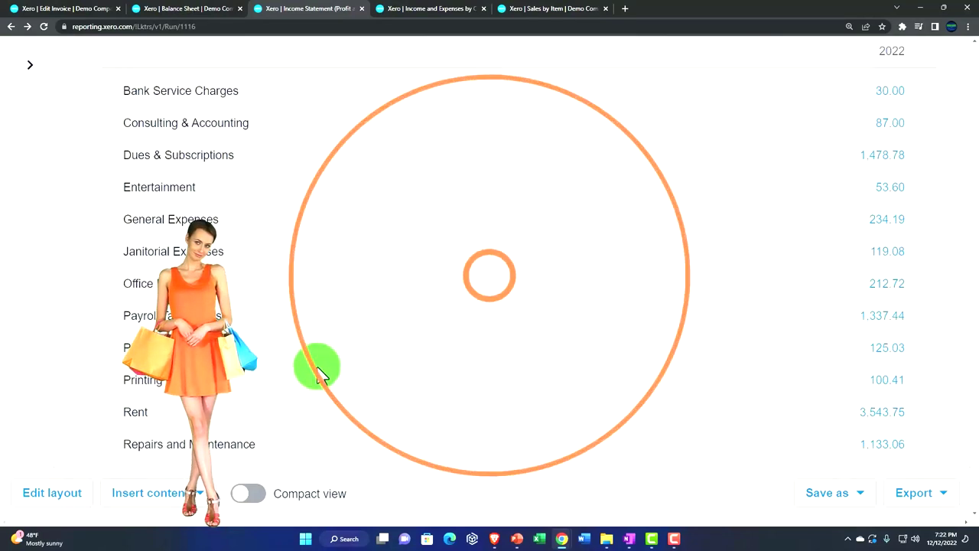
pyautogui.click(524, 11)
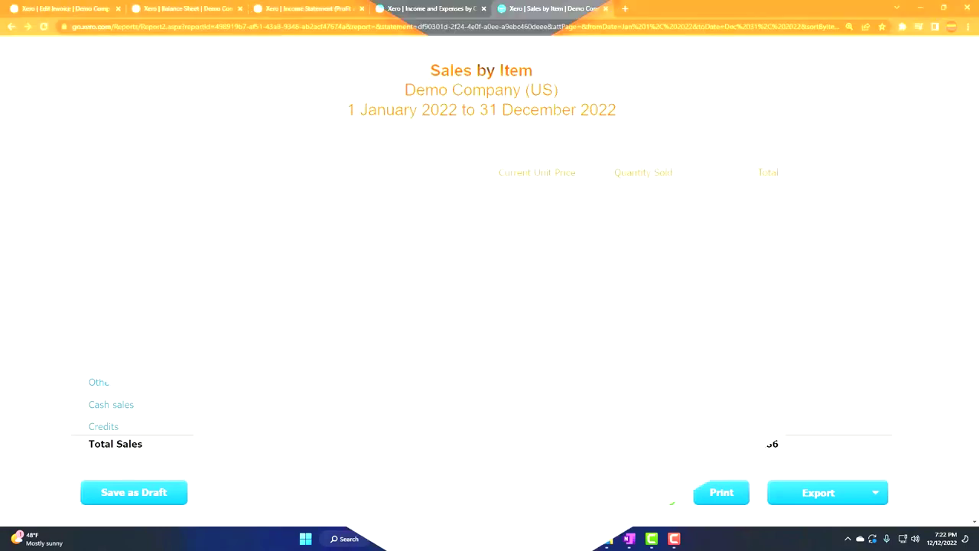
pyautogui.click(312, 12)
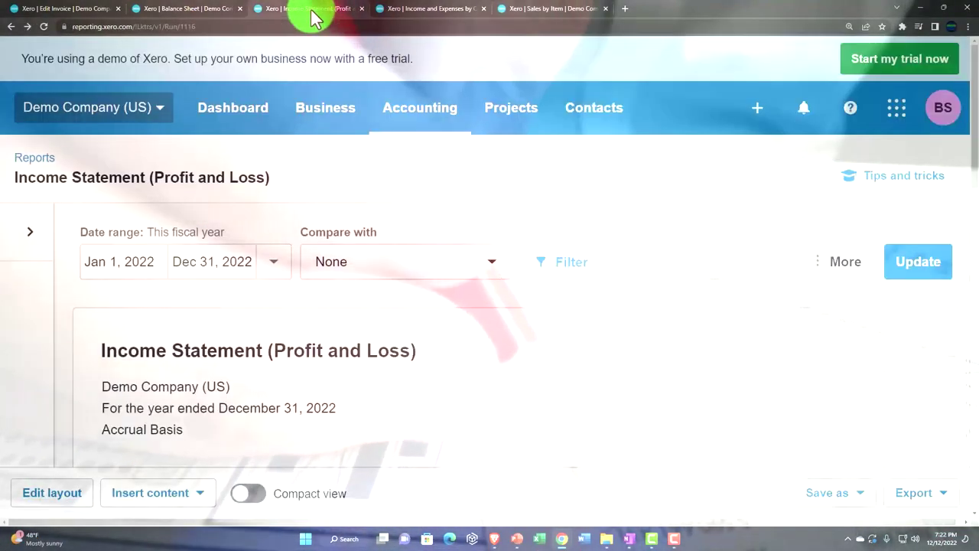
pyautogui.scroll(-4, 487, 275)
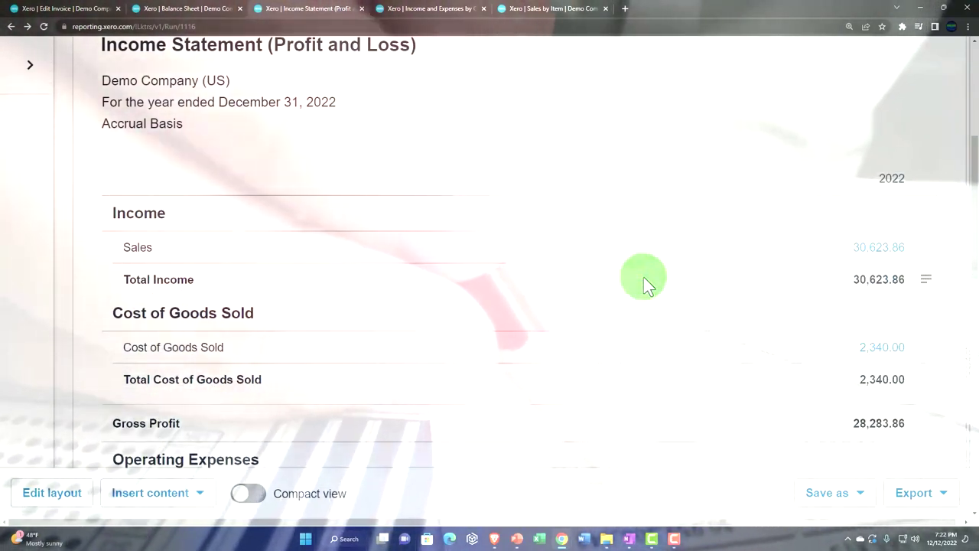
pyautogui.click(208, 11)
pyautogui.scroll(3, 662, 344)
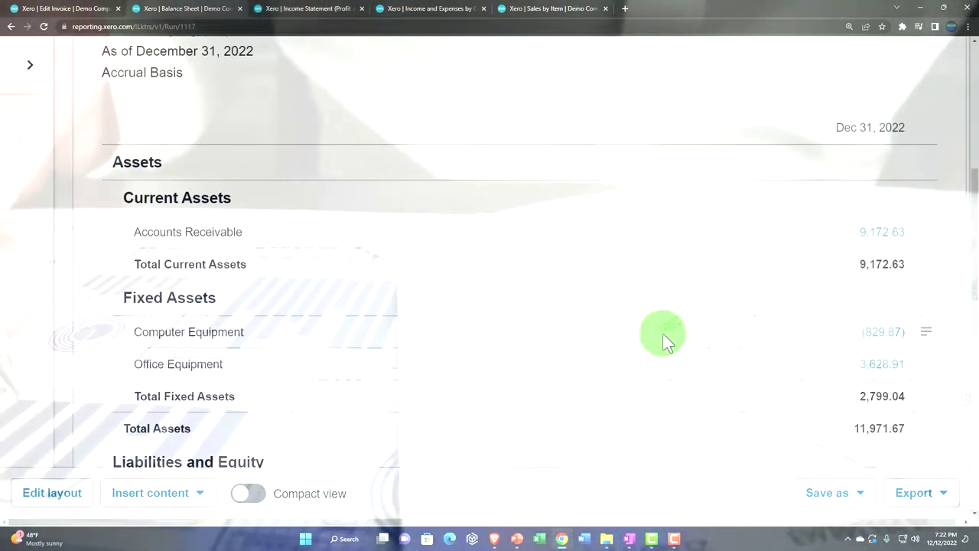
pyautogui.click(322, 16)
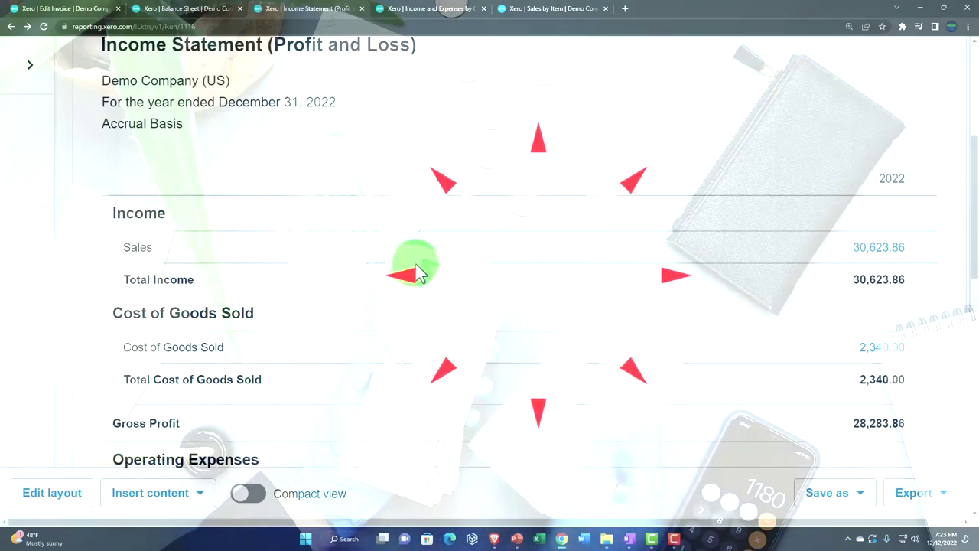
pyautogui.click(417, 13)
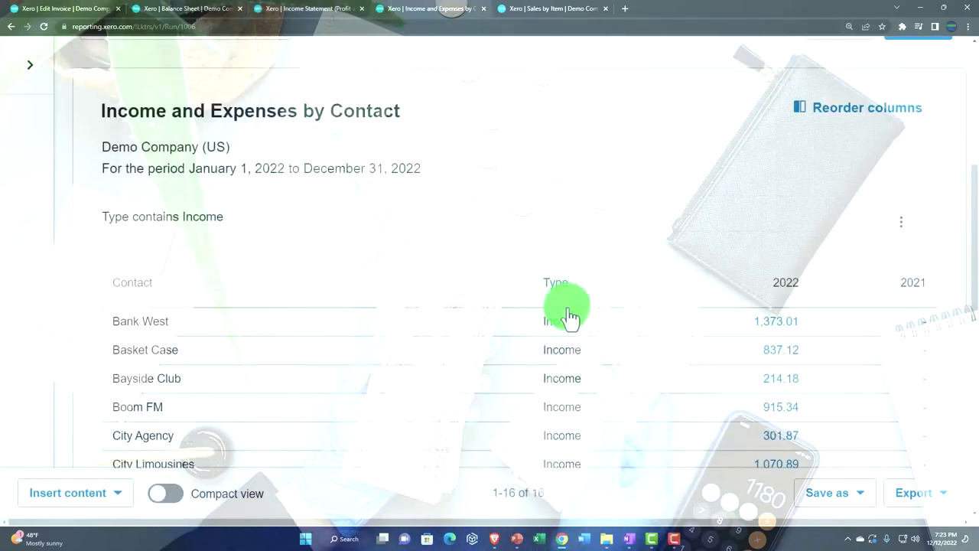
pyautogui.scroll(-2, 570, 315)
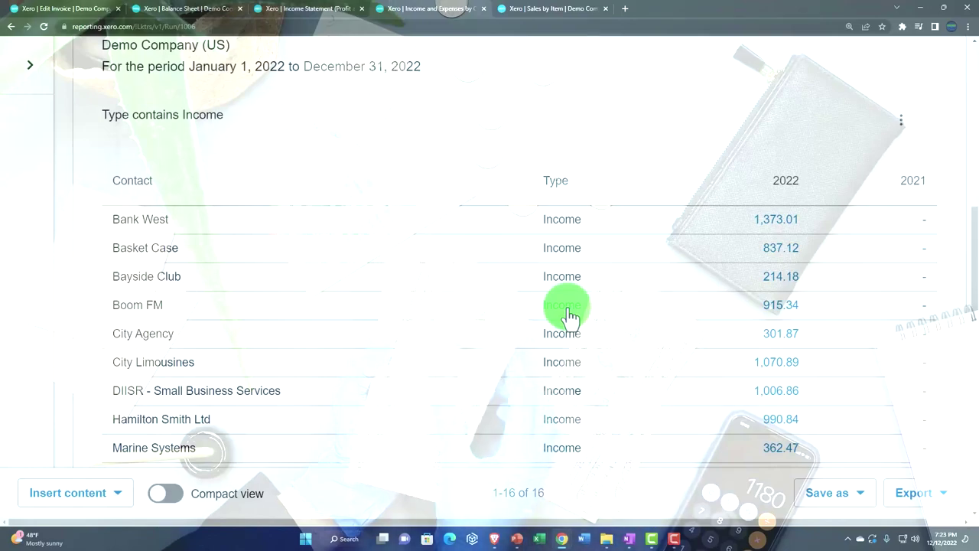
pyautogui.scroll(-1, 569, 309)
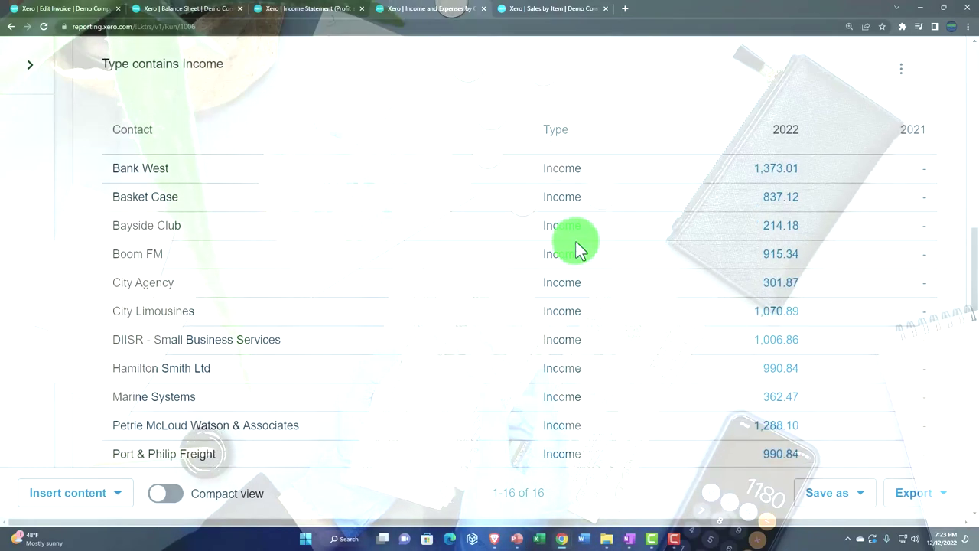
pyautogui.click(533, 19)
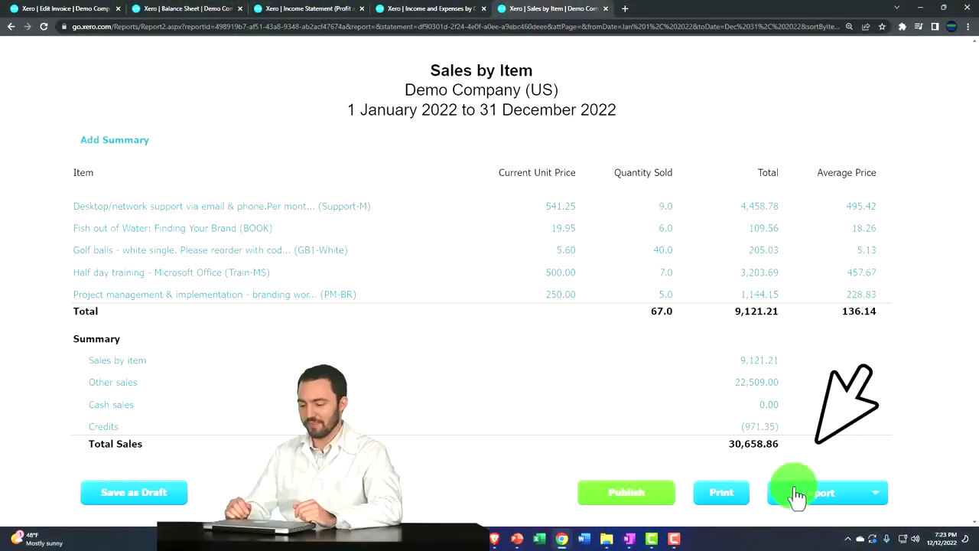
pyautogui.click(832, 495)
pyautogui.scroll(-1, 837, 497)
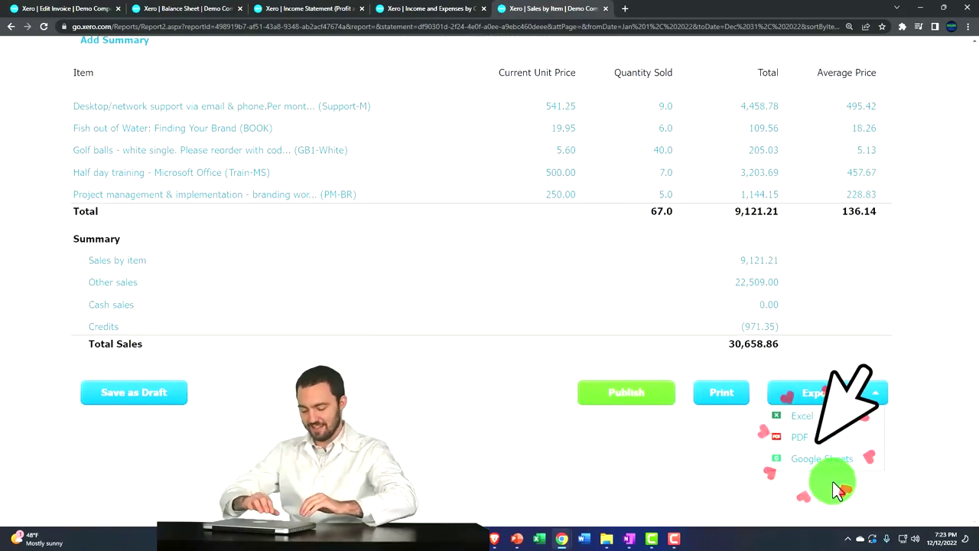
pyautogui.scroll(2, 552, 473)
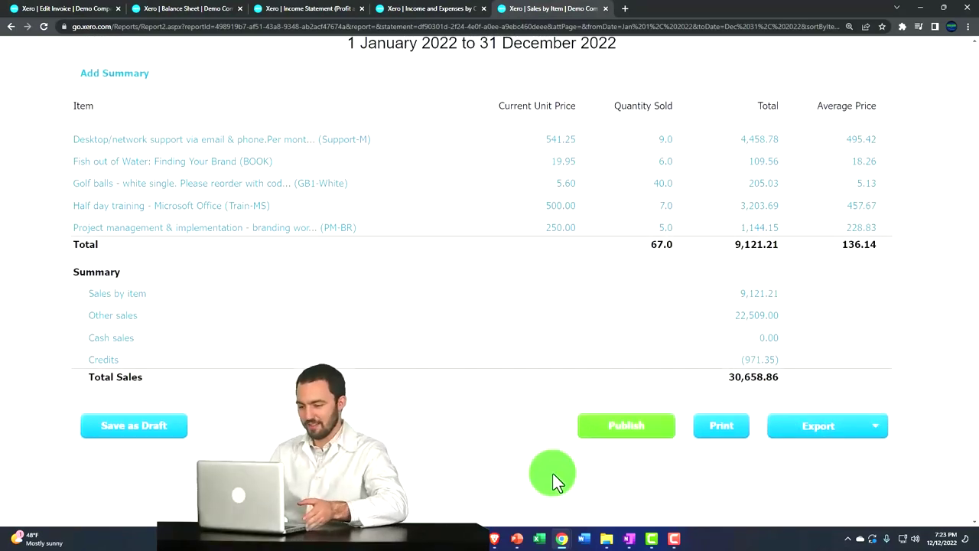